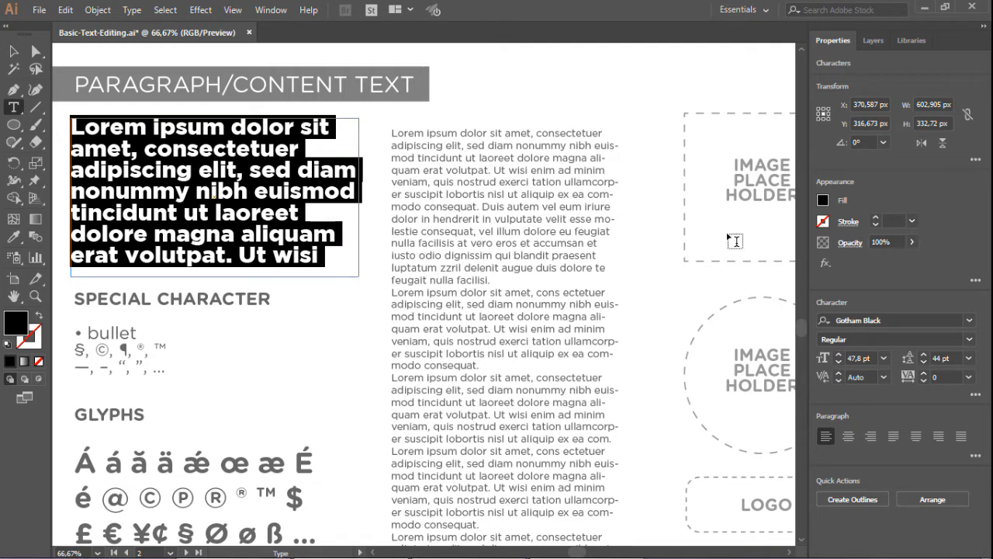
Resize the paragraph text frame to about 567 × 291 px by pulling its corner inward
click(969, 320)
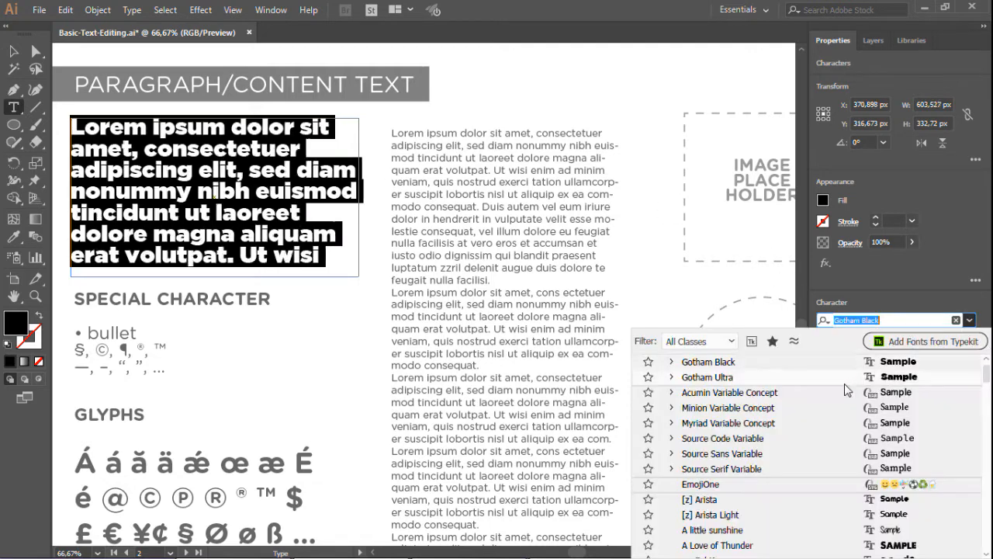
key(Escape)
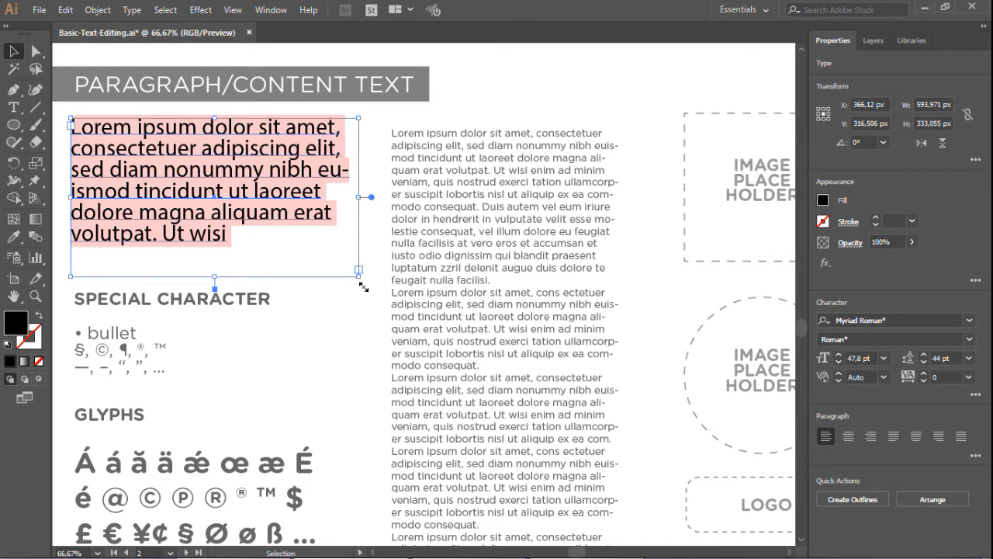
drag(363, 287, 342, 255)
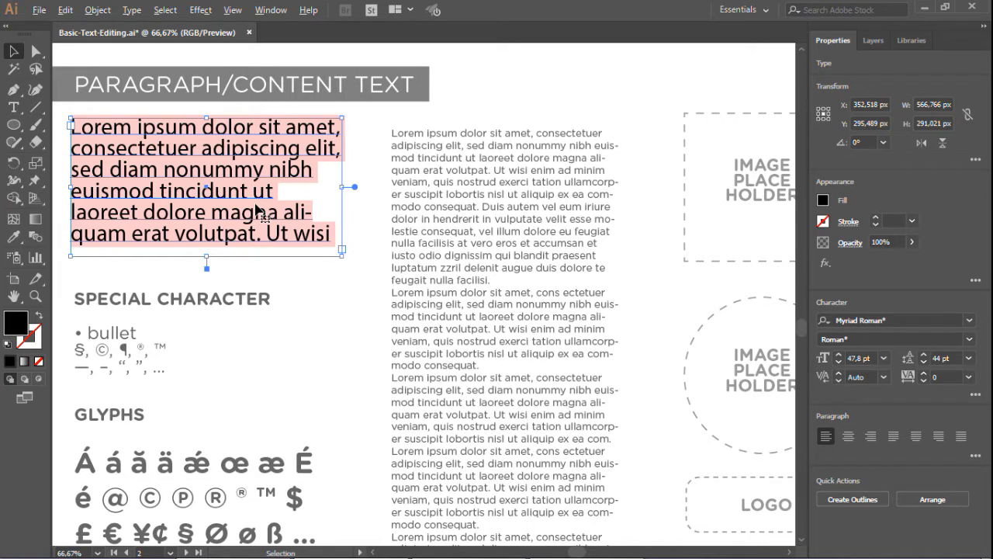
Experiment with the paragraph's tracking, increasing and decreasing it before returning it to 0
key(alt+Right)
key(alt+Right)
key(alt+Right)
key(alt+Right)
key(alt+Right)
key(alt+Right)
key(alt+Right)
key(alt+Right)
key(alt+Right)
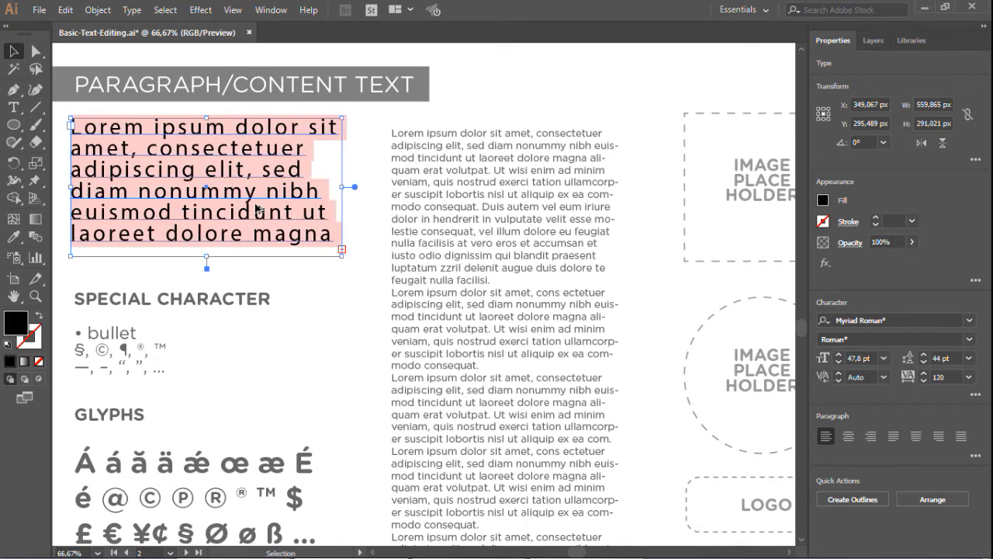
key(alt+Left)
key(alt+Left)
key(alt+Left)
key(alt+Left)
key(alt+Left)
key(alt+Left)
key(alt+Left)
key(alt+Left)
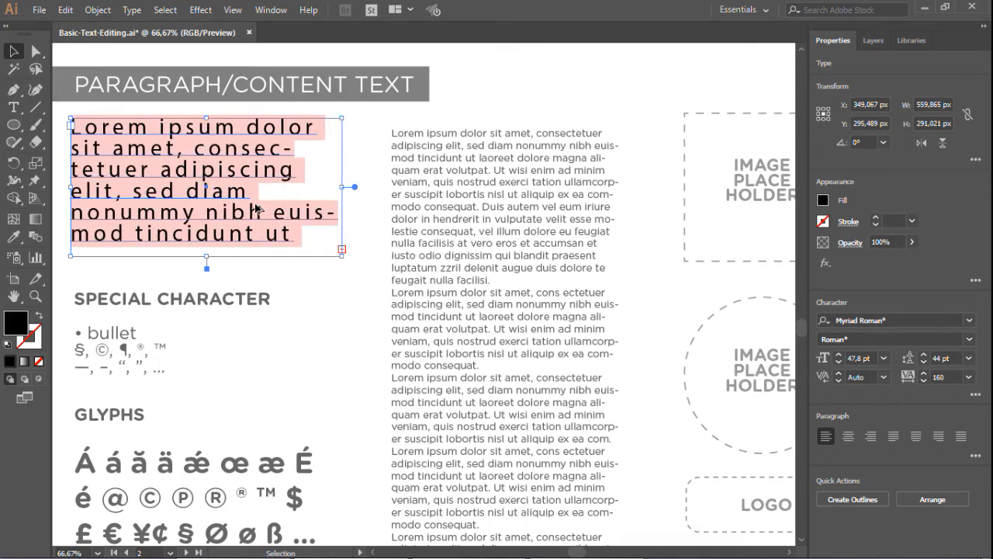
key(alt+Left)
key(alt+Left)
key(alt+Left)
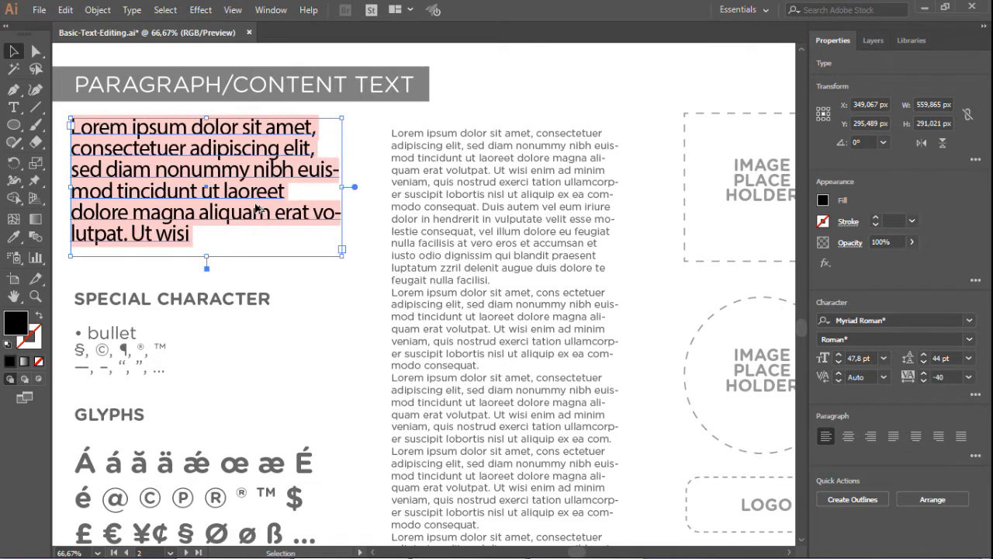
key(alt+Right)
key(alt+Right)
Experiment with the paragraph's leading, raising and lowering it before returning it to 44 pt
key(alt+Down)
key(alt+Down)
key(alt+Down)
key(alt+Down)
key(alt+Down)
key(alt+Down)
key(alt+Down)
key(alt+Down)
key(alt+Down)
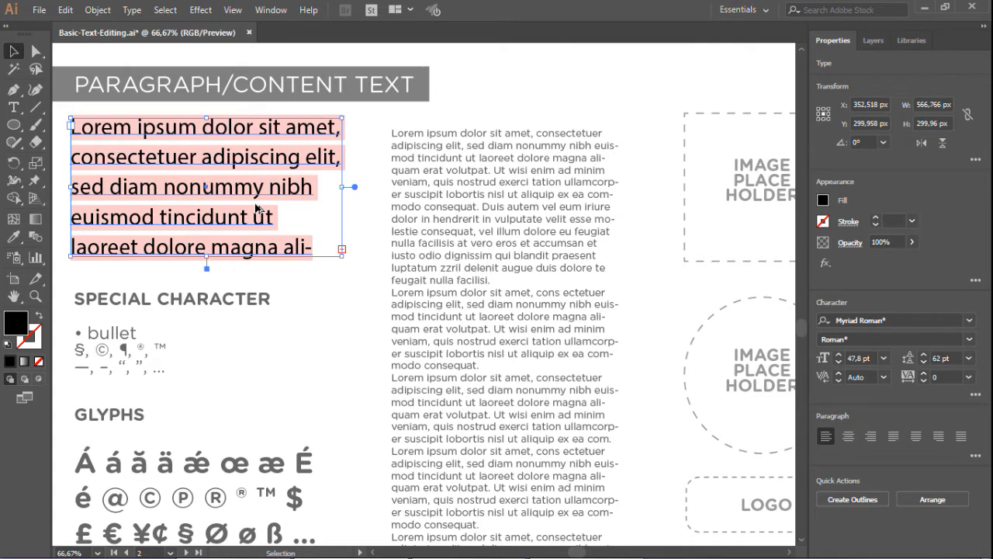
key(alt+Up)
key(alt+Up)
key(alt+Up)
key(alt+Up)
key(alt+Up)
key(alt+Up)
key(alt+Up)
key(alt+Up)
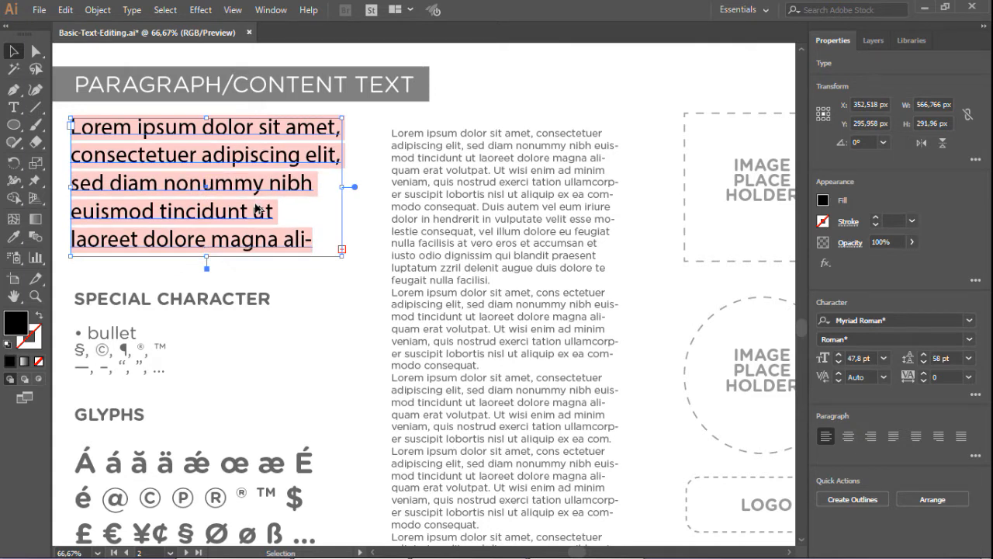
key(alt+Up)
key(alt+Up)
key(alt+Up)
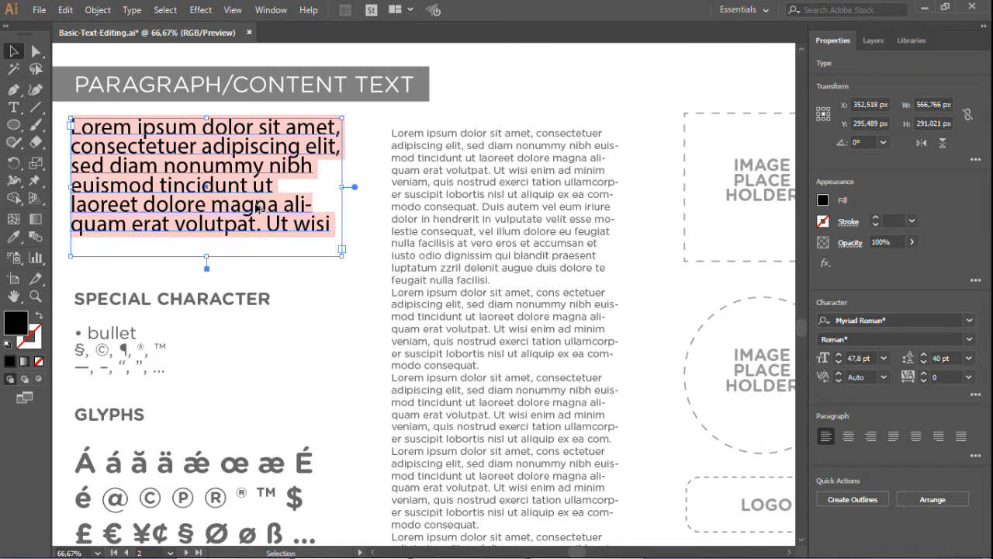
key(alt+Down)
key(alt+Down)
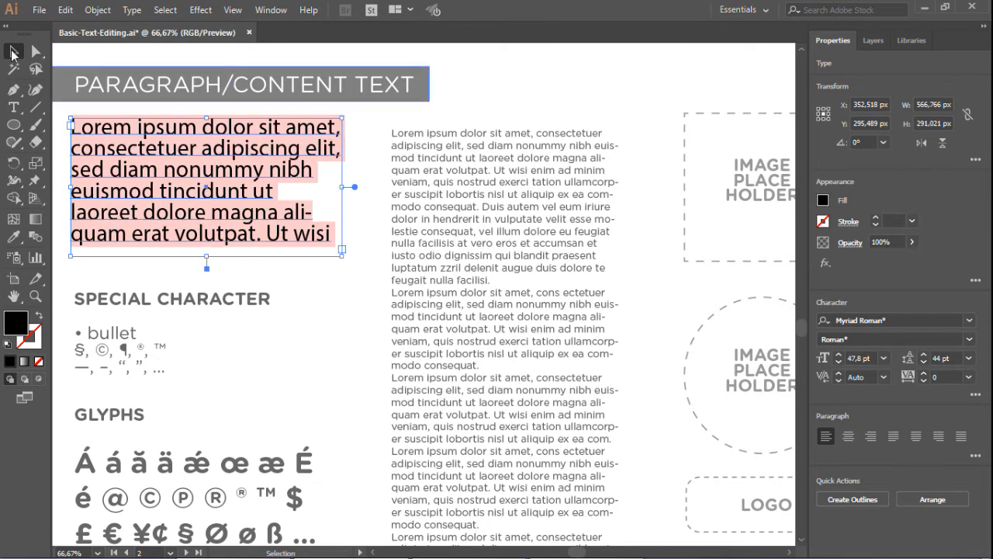
Reselect the paragraph and cycle through center, right and justified alignments, ending with justify all lines
click(286, 59)
click(115, 123)
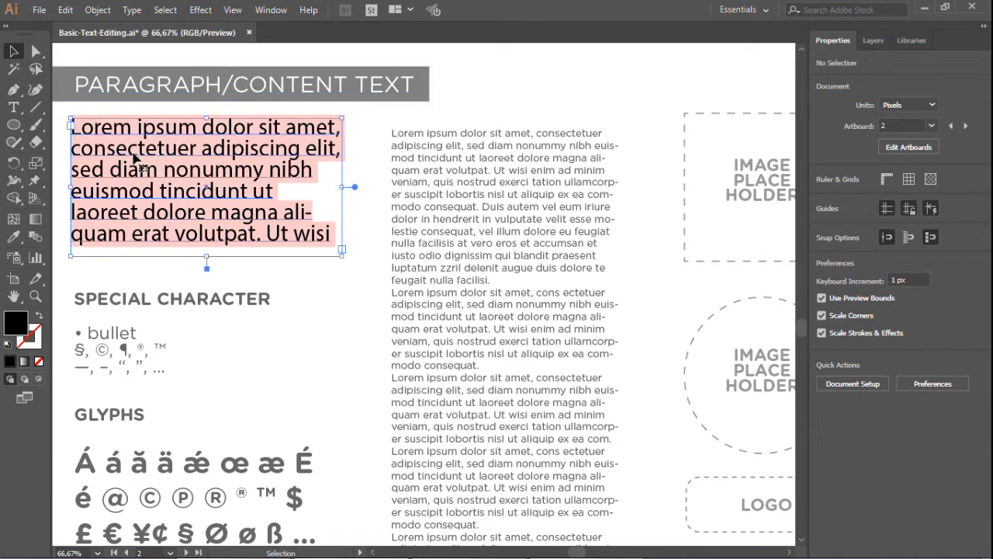
click(848, 437)
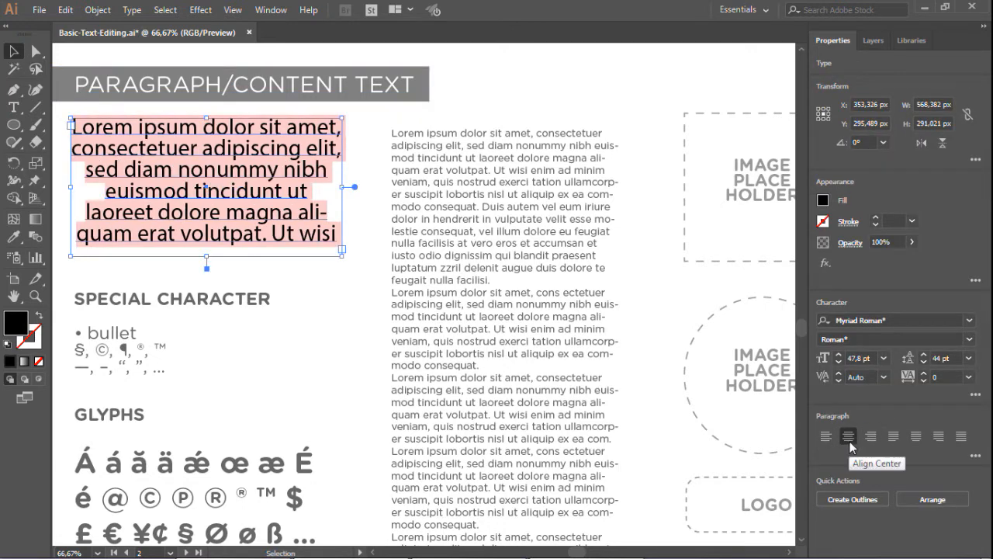
click(870, 439)
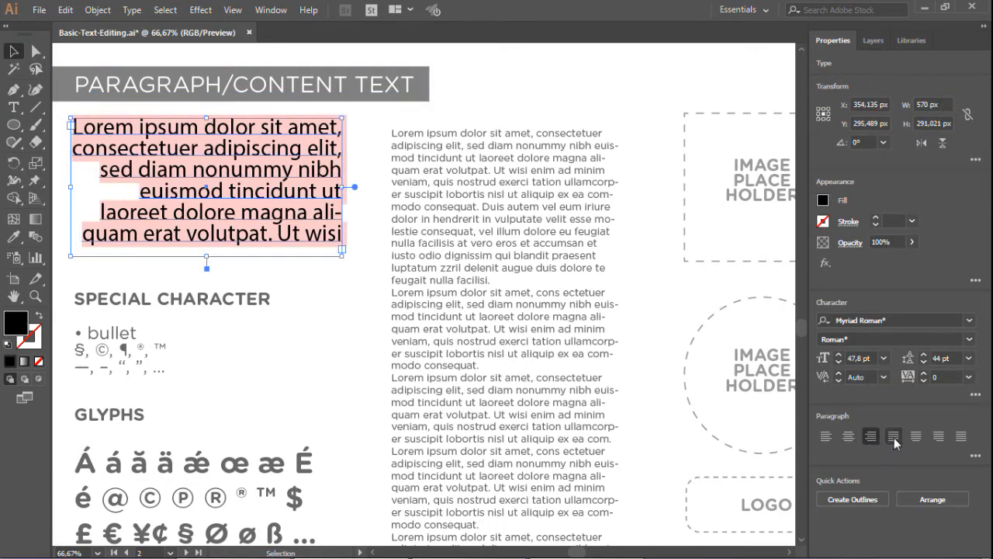
click(894, 437)
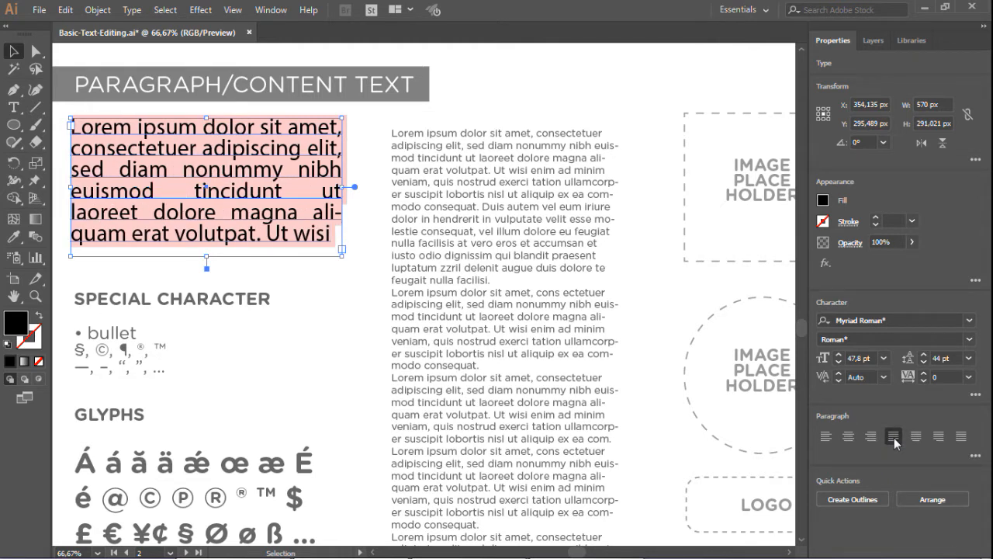
click(961, 439)
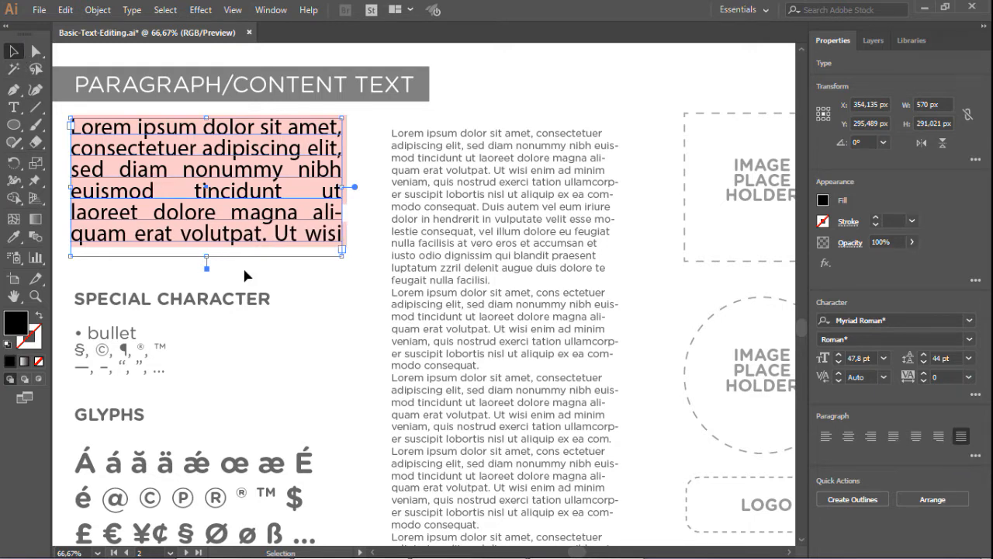
Place the text cursor in the special characters line and browse the Insert Special Character symbol, dash and quotation submenus
click(272, 301)
scroll(292, 289, down, 1)
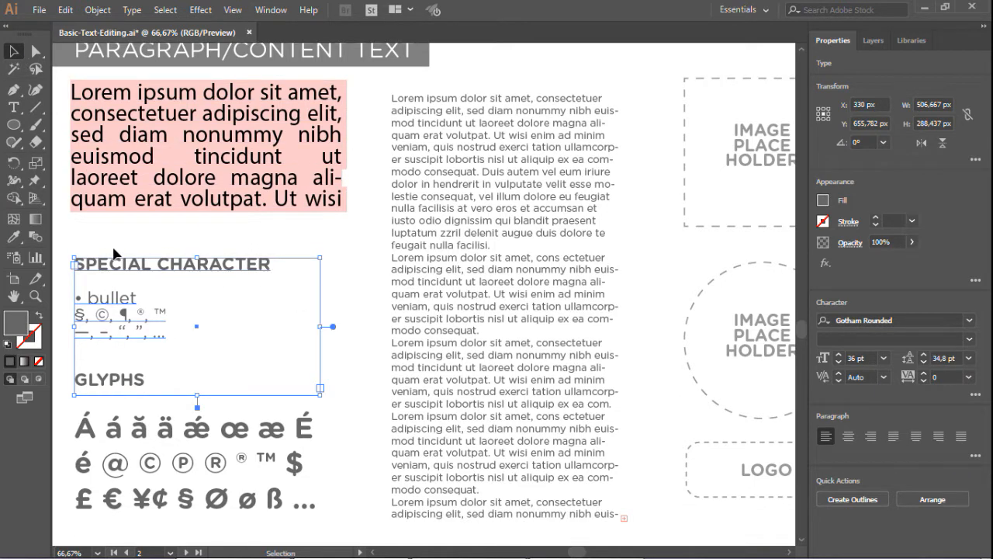
key(t)
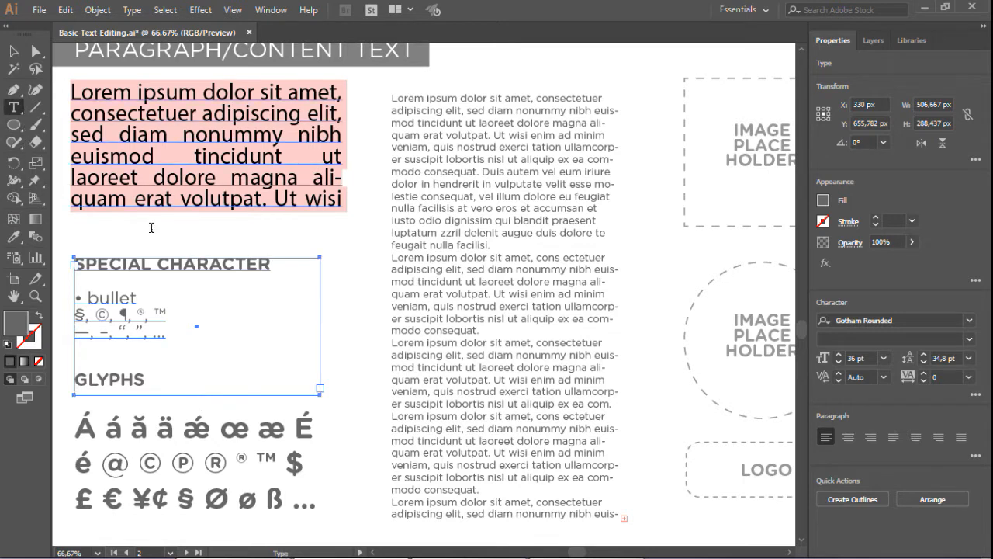
click(173, 317)
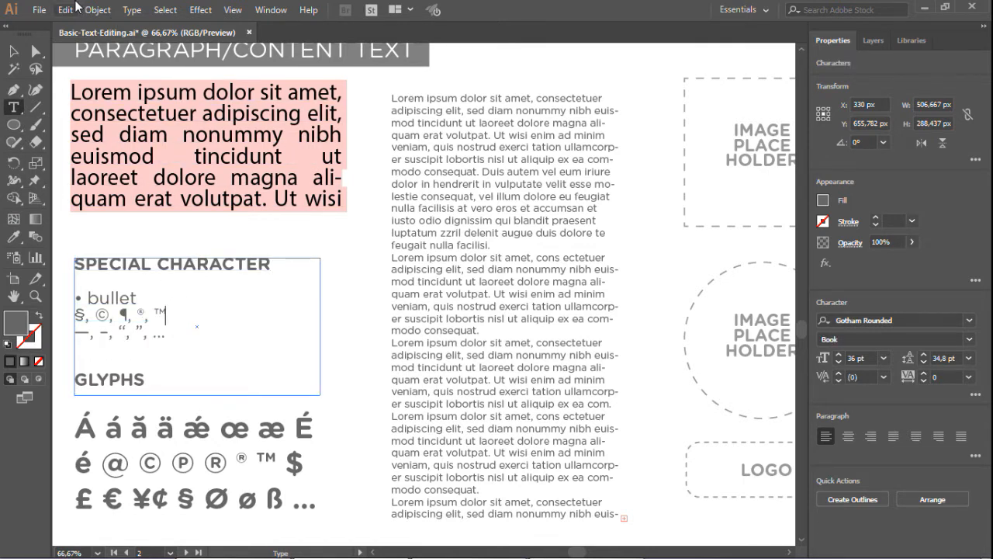
click(130, 10)
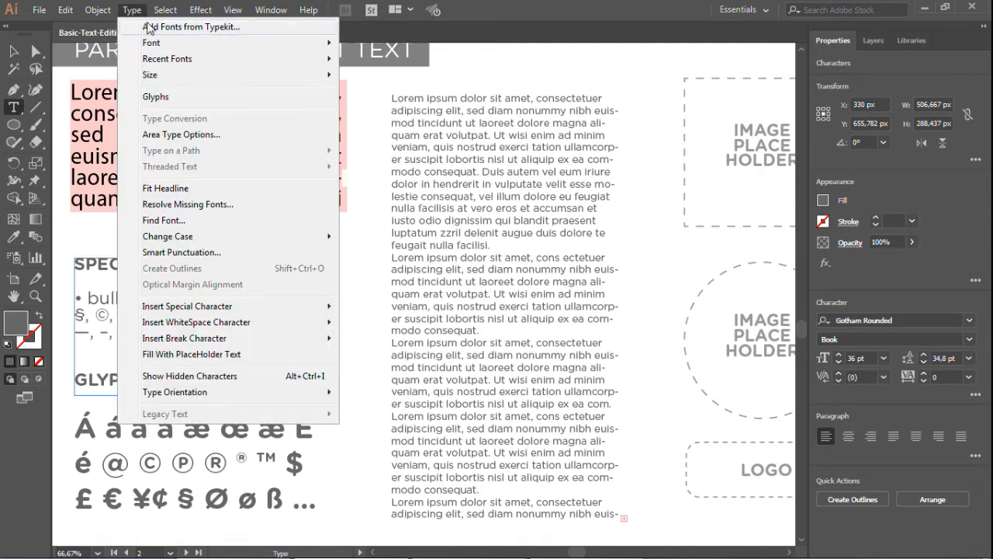
mouse_move(219, 309)
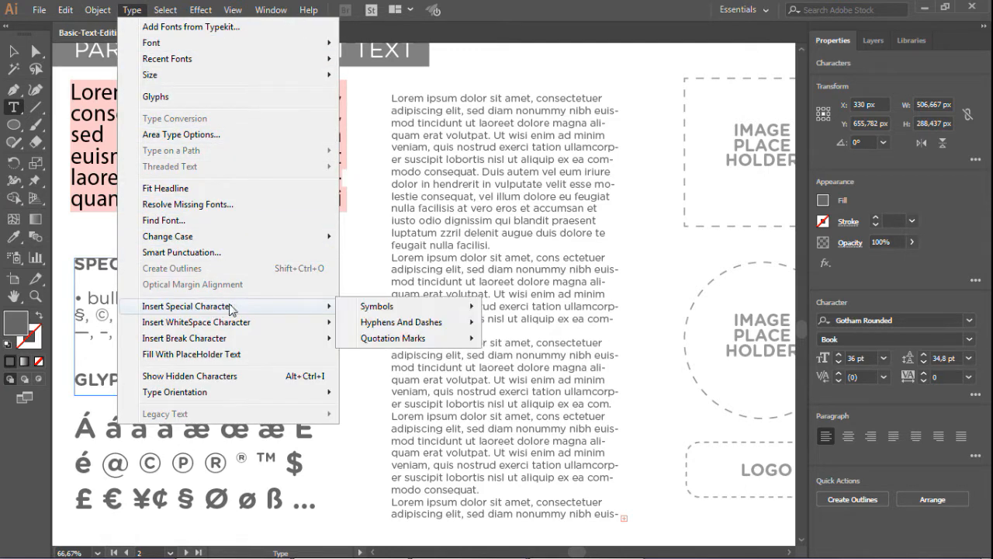
mouse_move(373, 306)
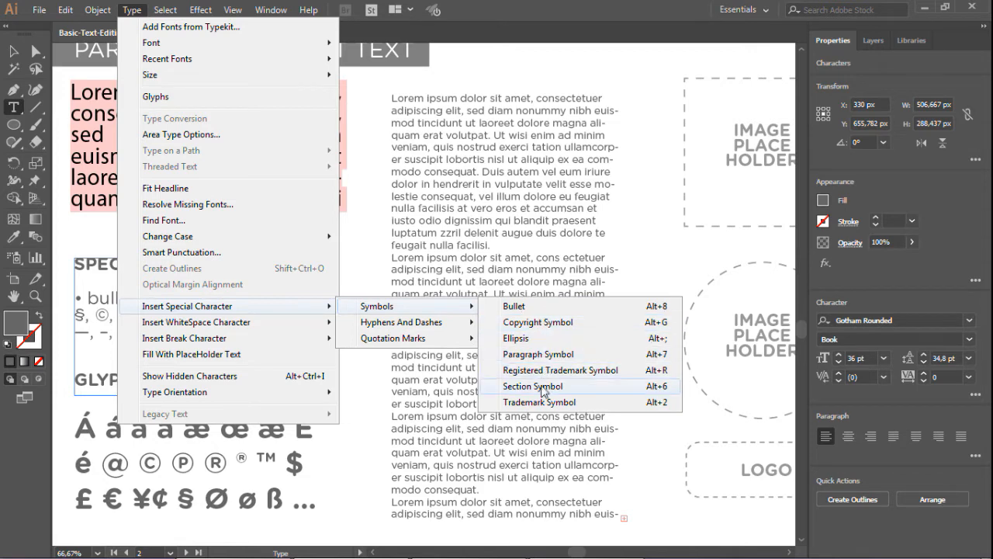
mouse_move(449, 326)
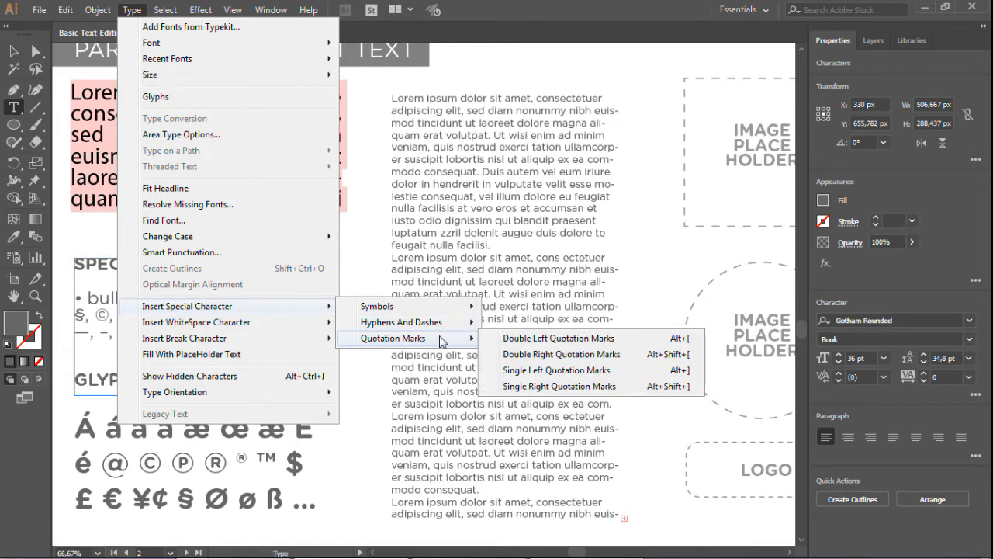
click(344, 254)
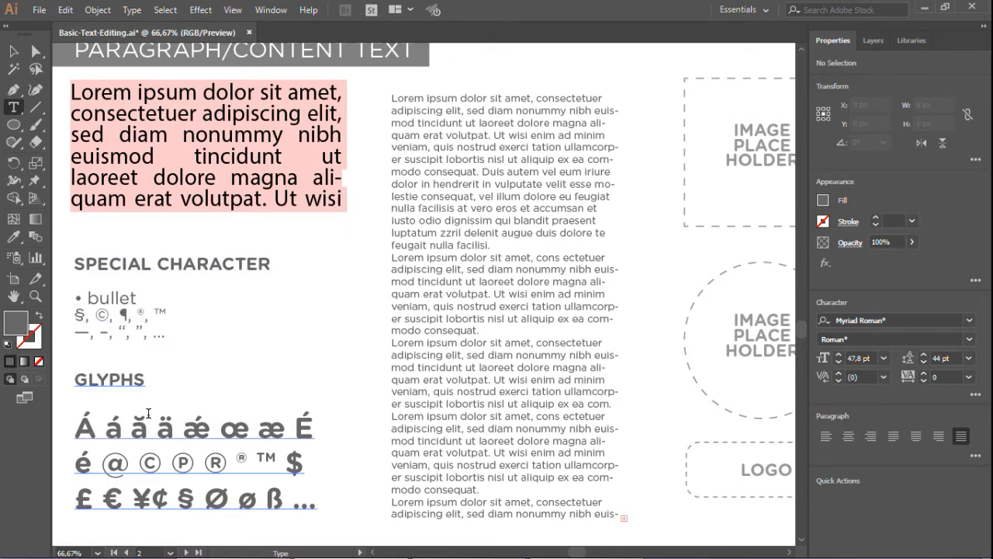
Open the Glyphs panel for the glyphs text, enlarge and browse the font's glyph set, then close it
click(215, 392)
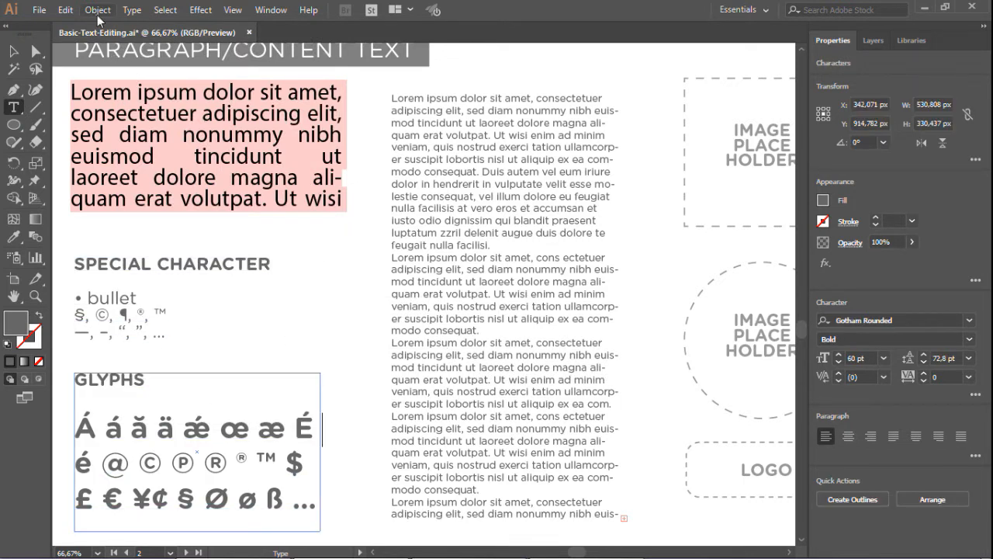
click(132, 10)
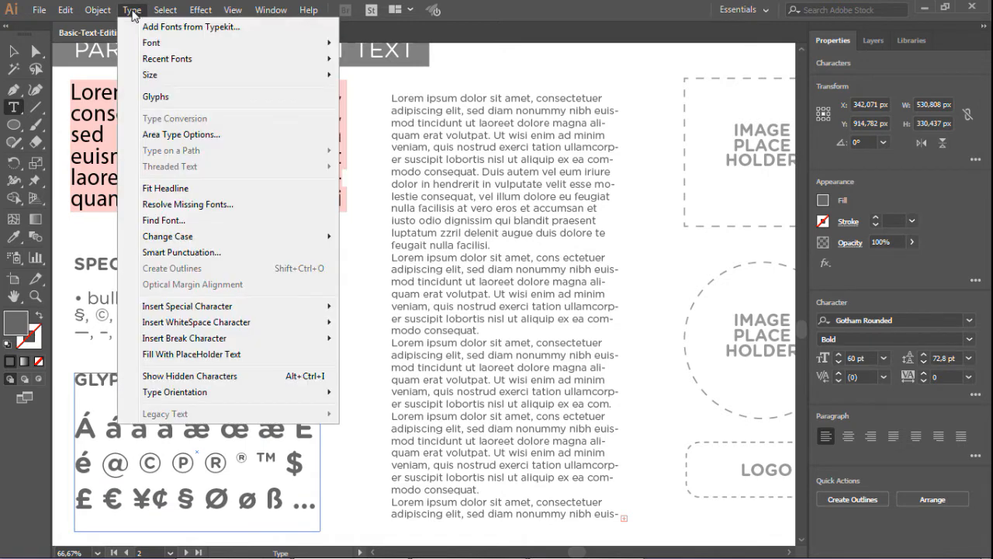
click(174, 101)
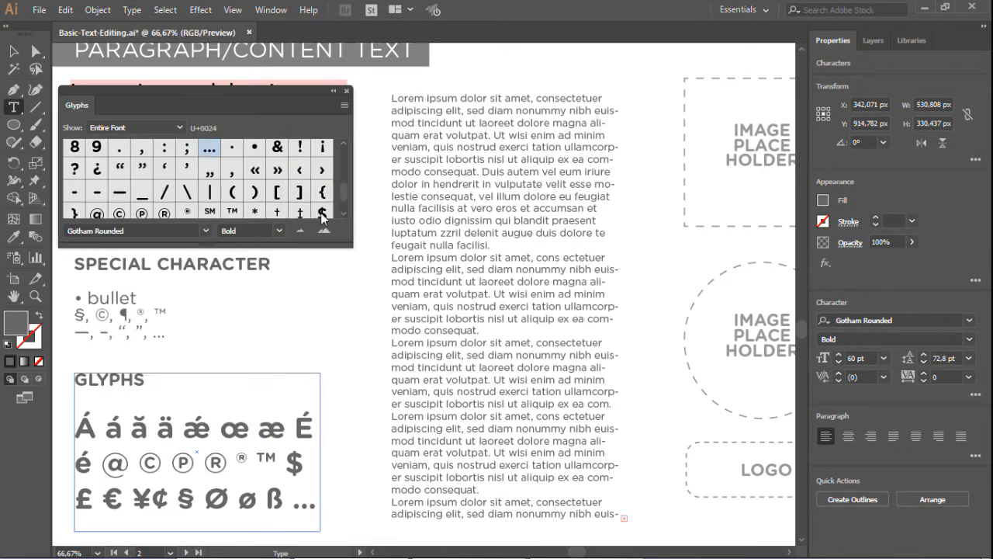
drag(351, 253, 532, 500)
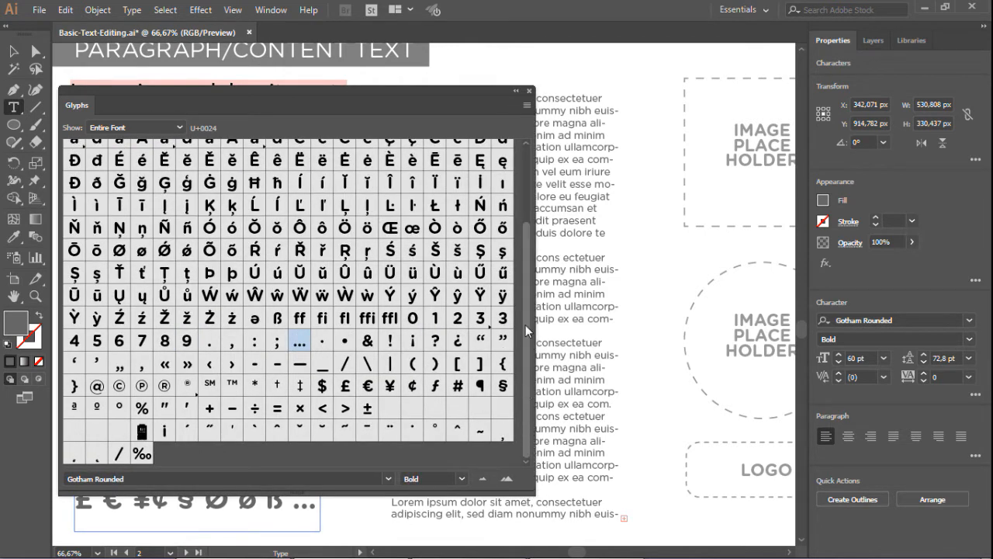
drag(527, 311, 516, 220)
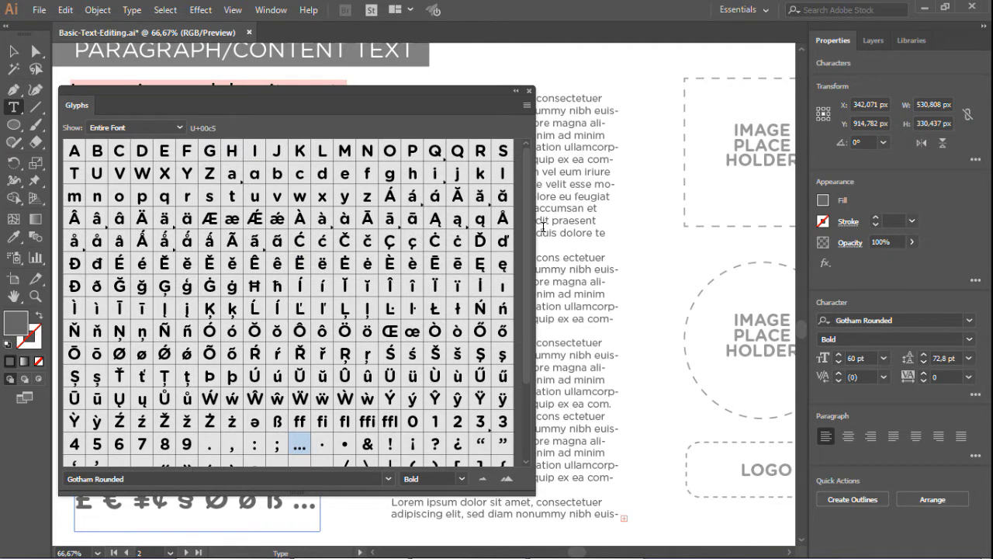
drag(314, 98, 485, 93)
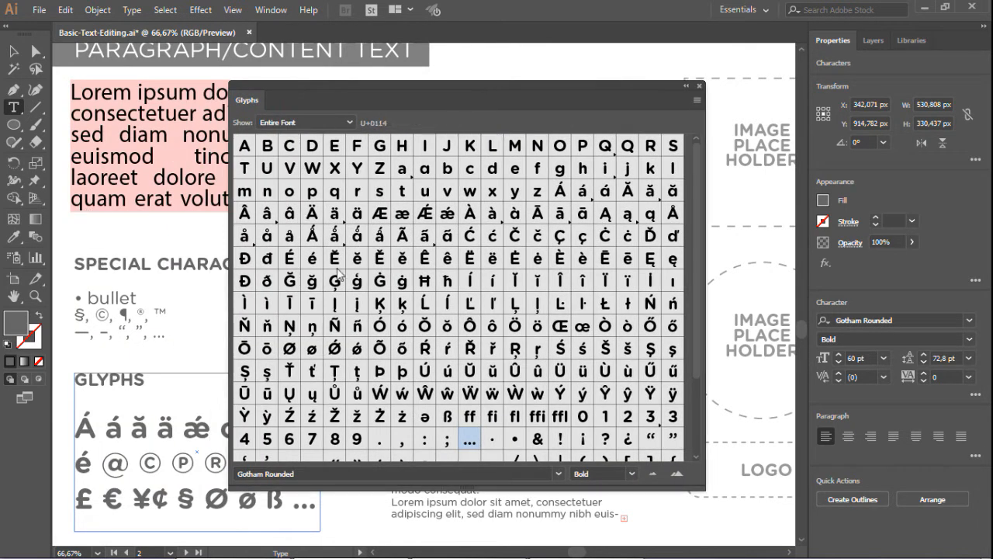
drag(696, 376, 694, 434)
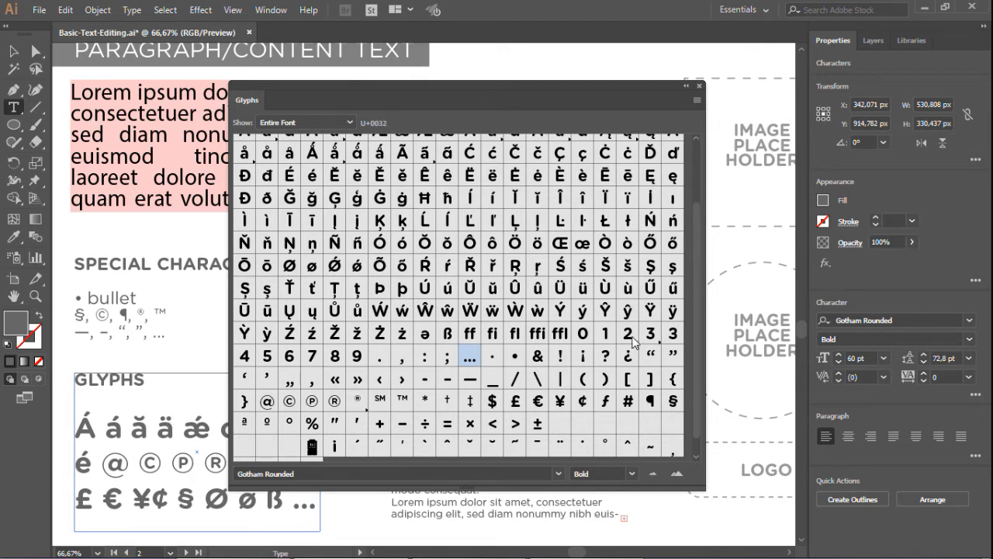
drag(693, 427, 677, 341)
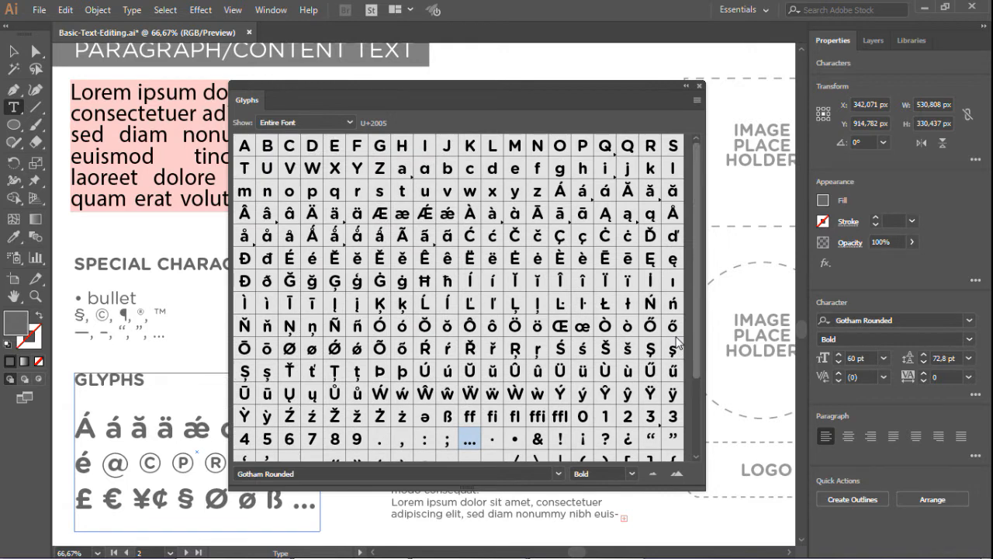
click(699, 86)
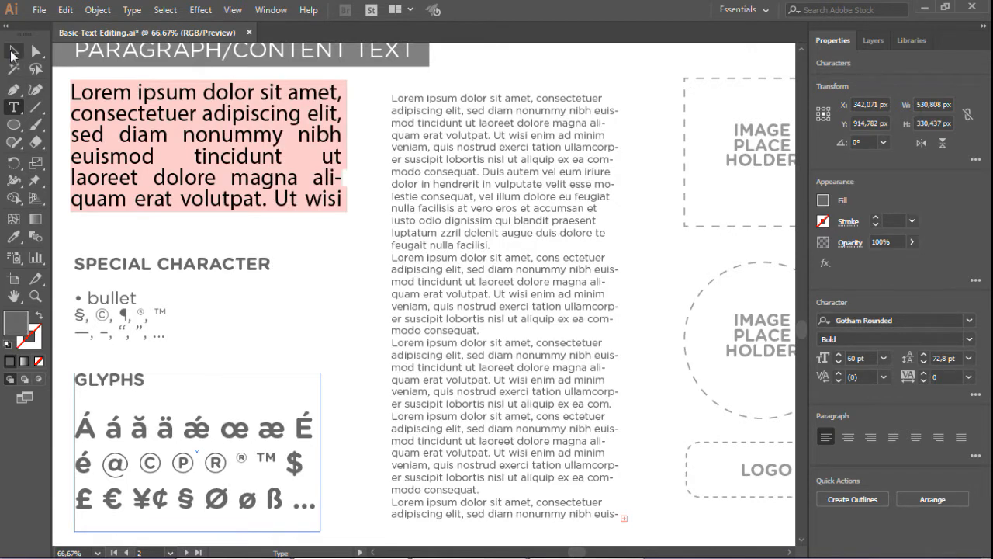
Select the body text column and increase its leading to 27,2 pt
click(14, 51)
click(544, 73)
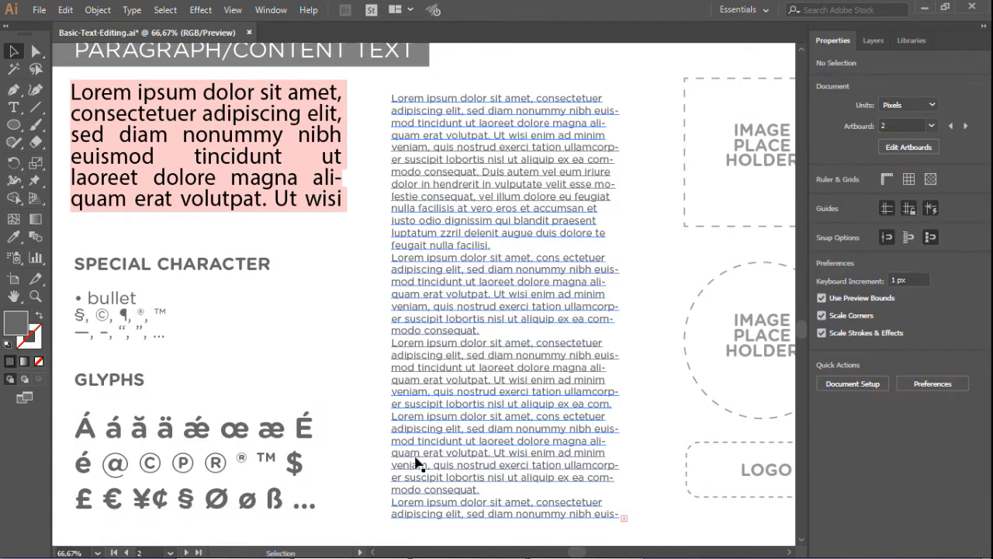
click(590, 152)
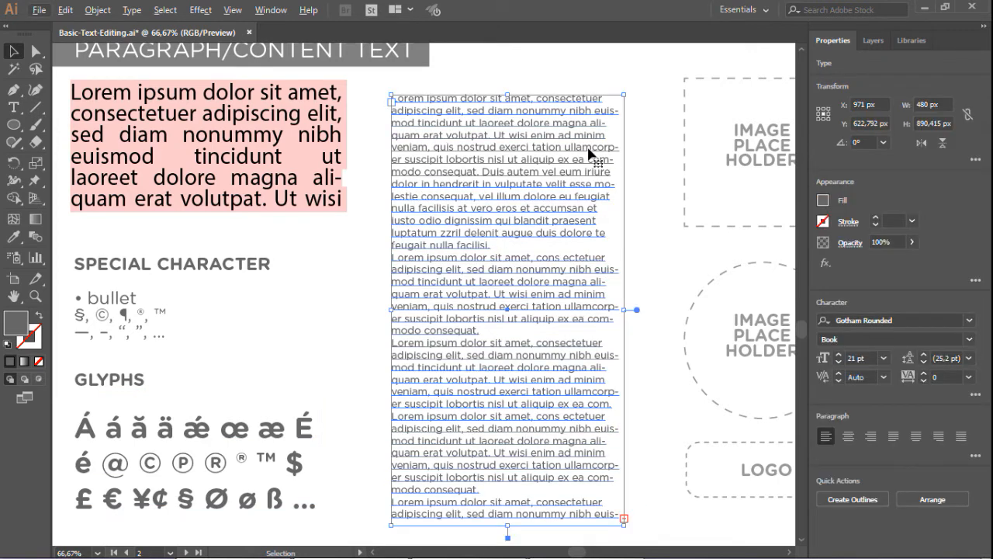
key(alt)
key(alt+Down)
key(alt+Down)
key(alt+Down)
key(alt+Down)
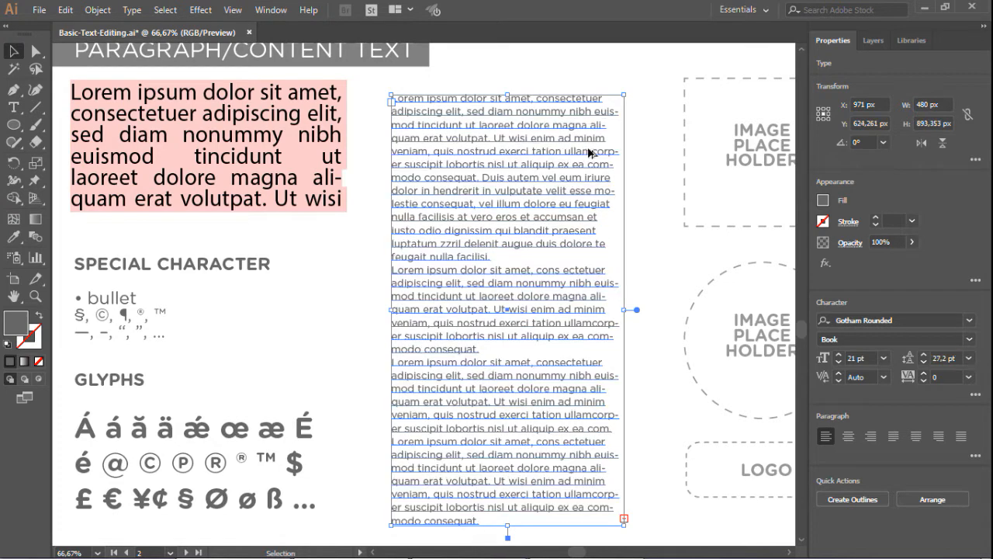
Raise the body text's leading with the keyboard shortcut, then lower it back to 27,2 pt
key(alt+Up)
key(alt+Up)
key(alt+Up)
key(alt+Up)
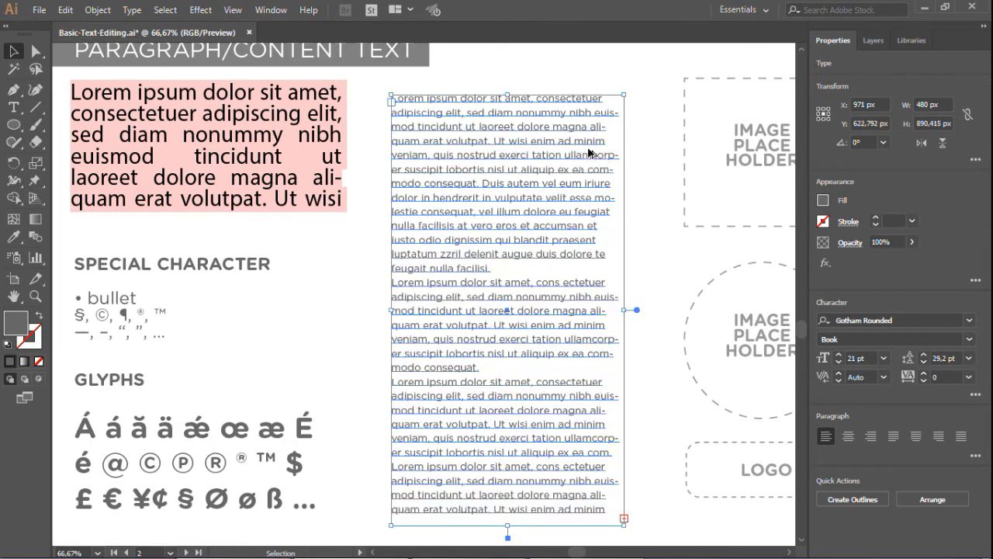
key(alt+Down)
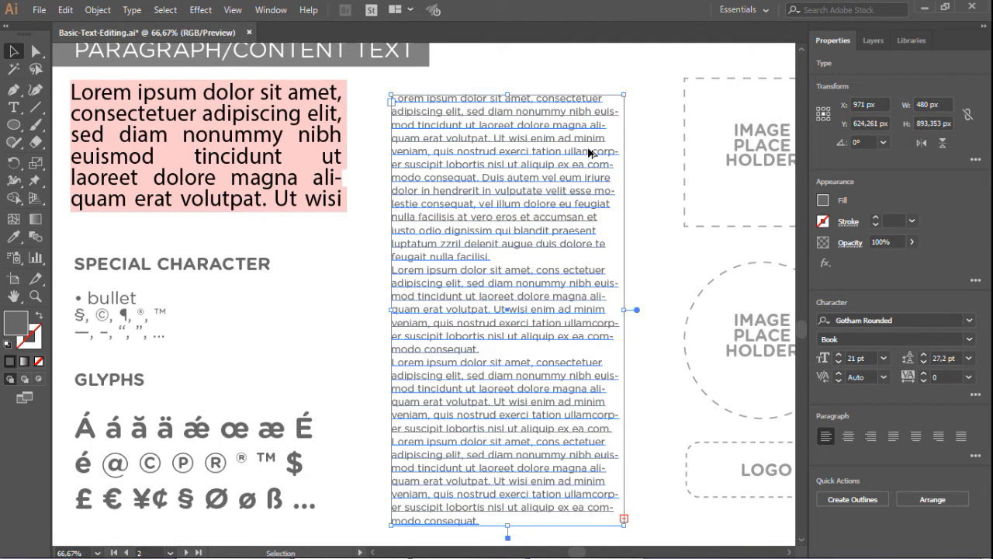
Increase the body text's tracking to 100 with keyboard shortcuts, then reduce it back to 0
key(alt+Right)
key(alt+Right)
key(alt+Right)
key(alt+Right)
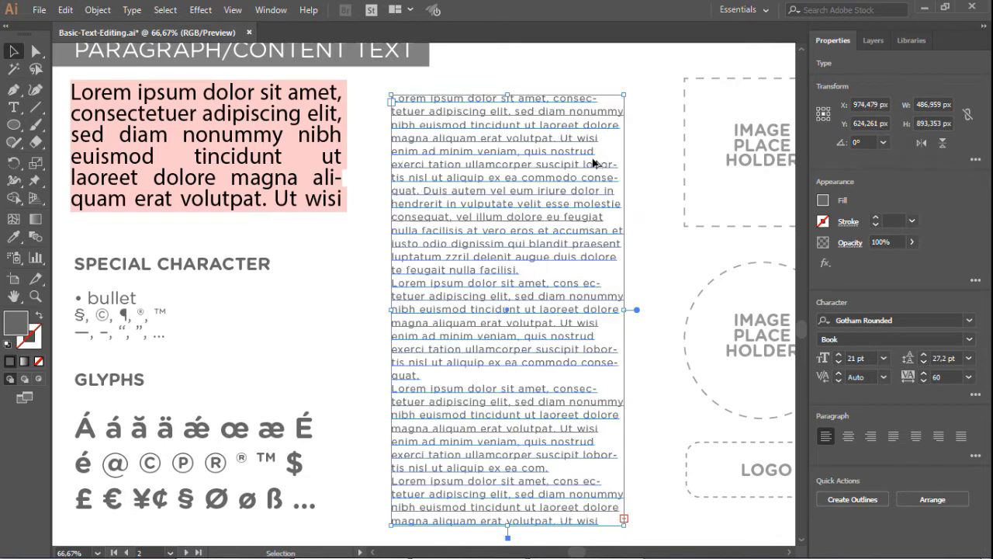
key(alt+Right)
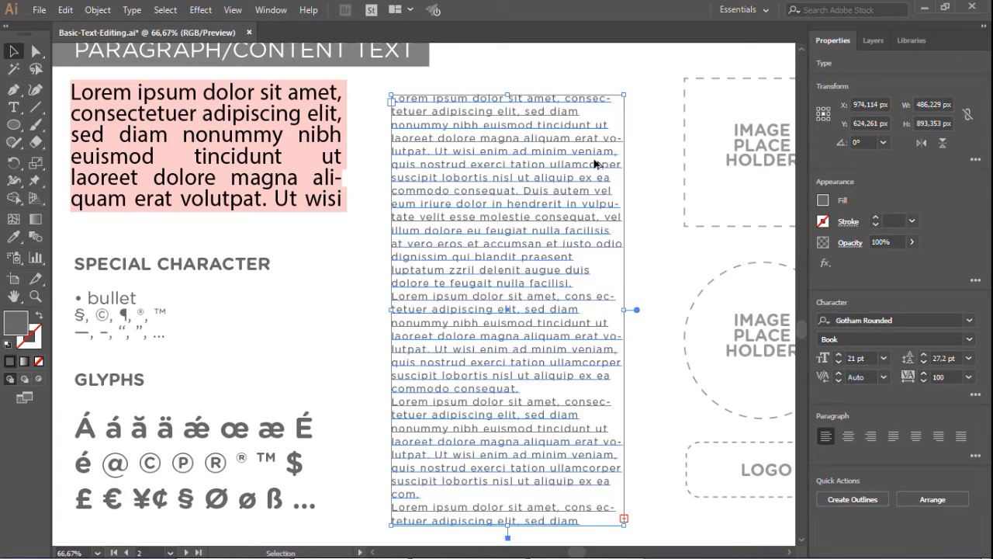
key(alt+Left)
key(alt+Left)
key(alt+Left)
key(alt+Left)
key(alt+Left)
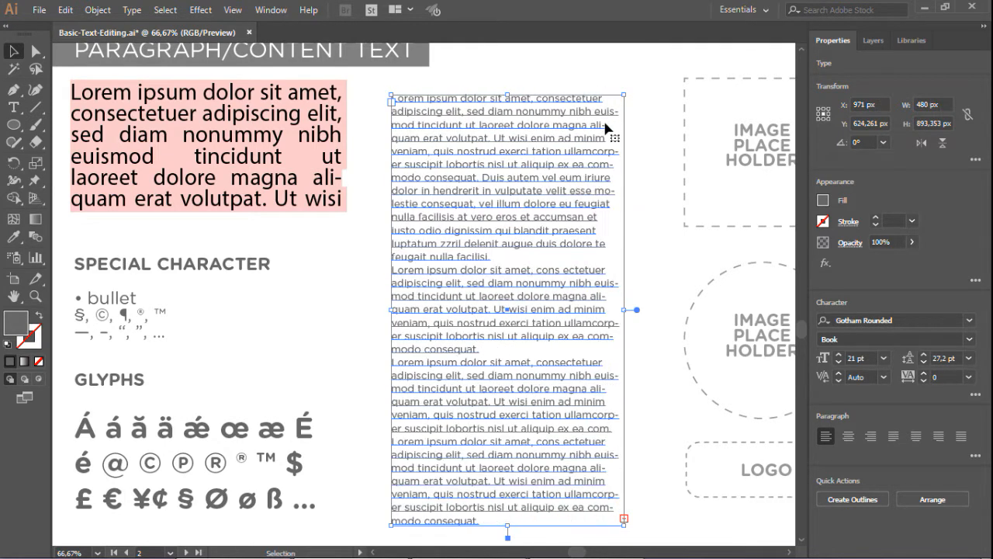
Zoom into the body text and examine the Hyphenate option in its extended paragraph settings
scroll(607, 127, up, 2)
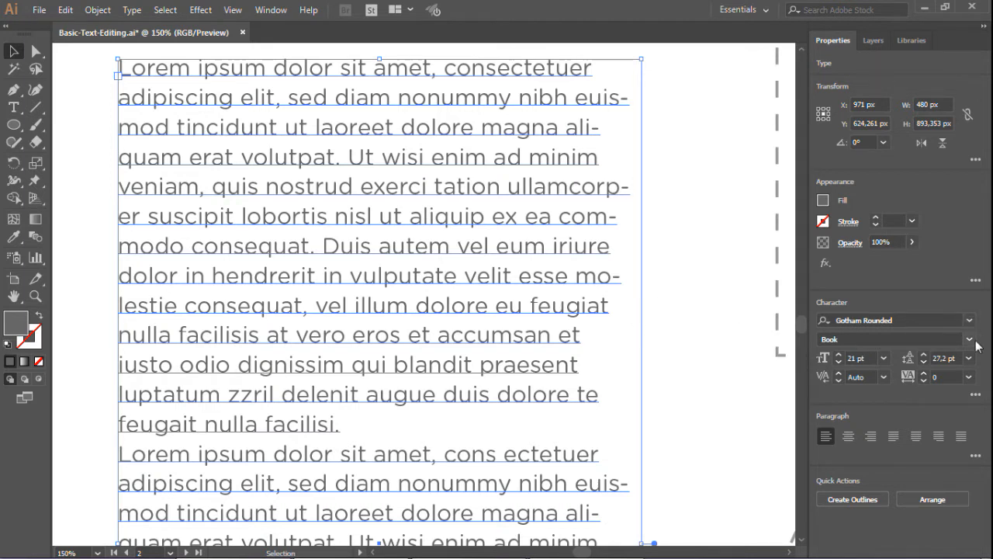
click(976, 457)
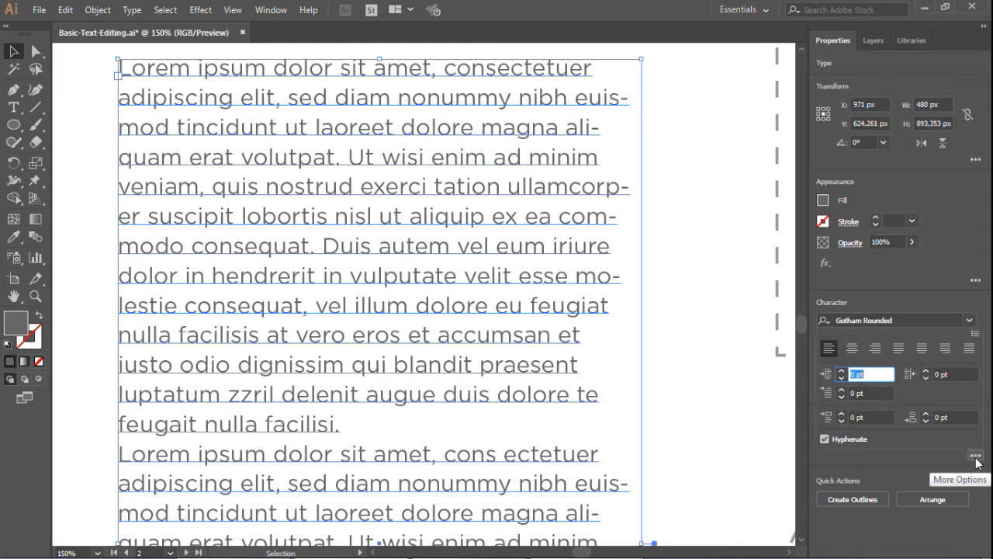
click(826, 440)
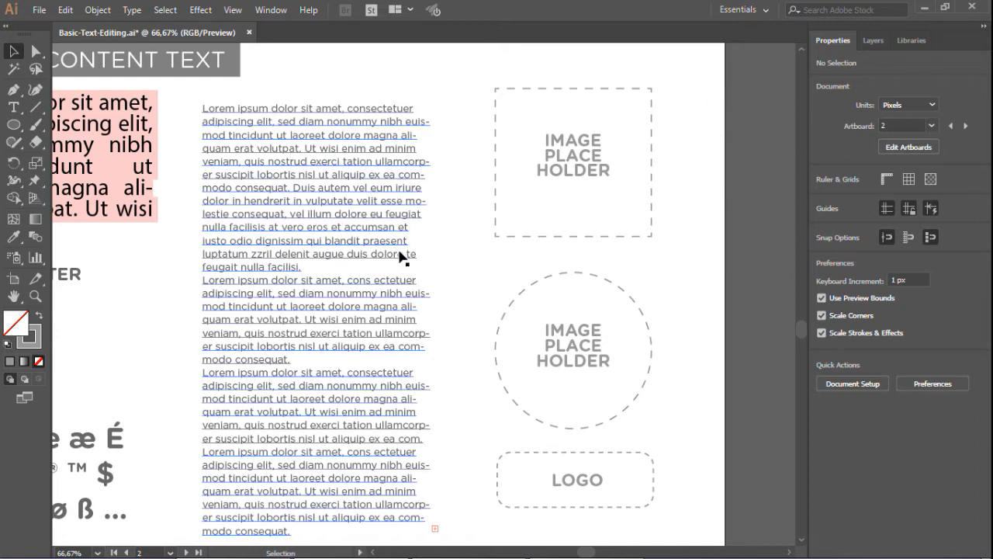
Move the square image placeholder so it overlaps the upper right part of the body text column
drag(467, 178, 687, 246)
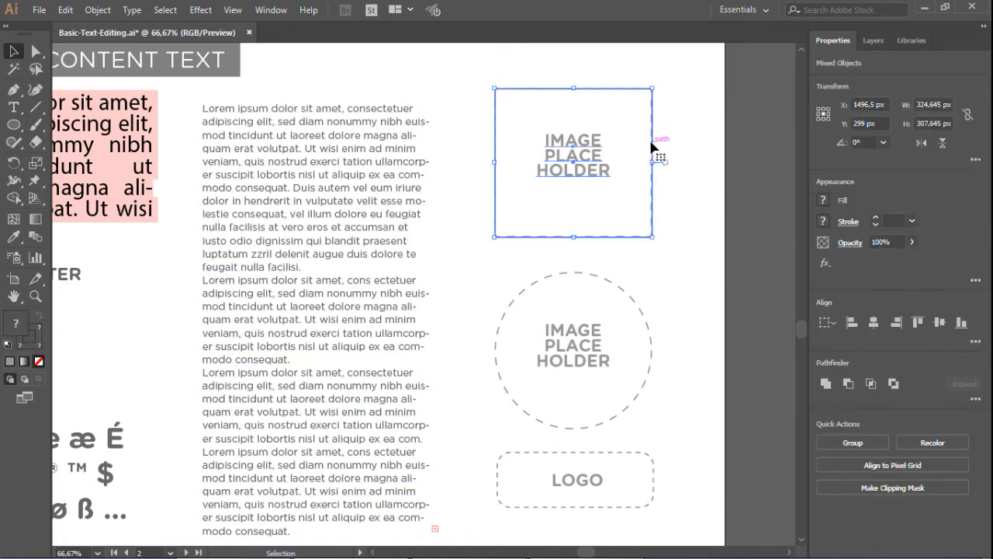
drag(654, 144, 473, 212)
click(512, 158)
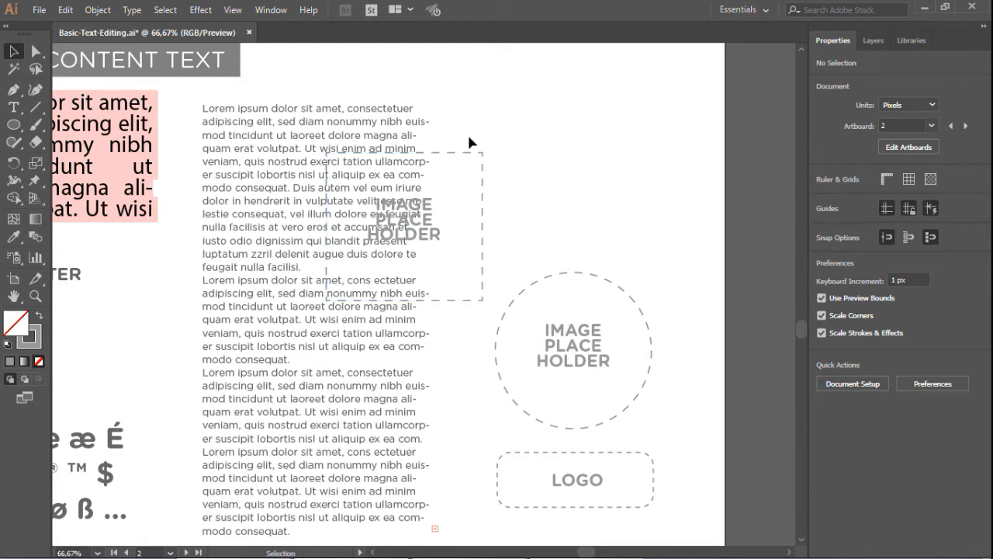
Turn off the dashed line on the square placeholder rectangle's stroke
click(470, 154)
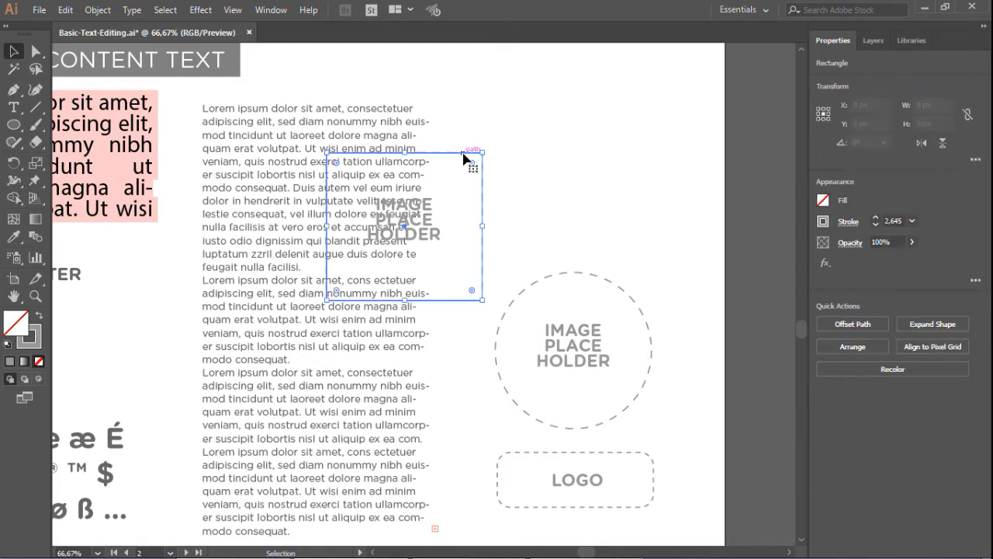
click(846, 222)
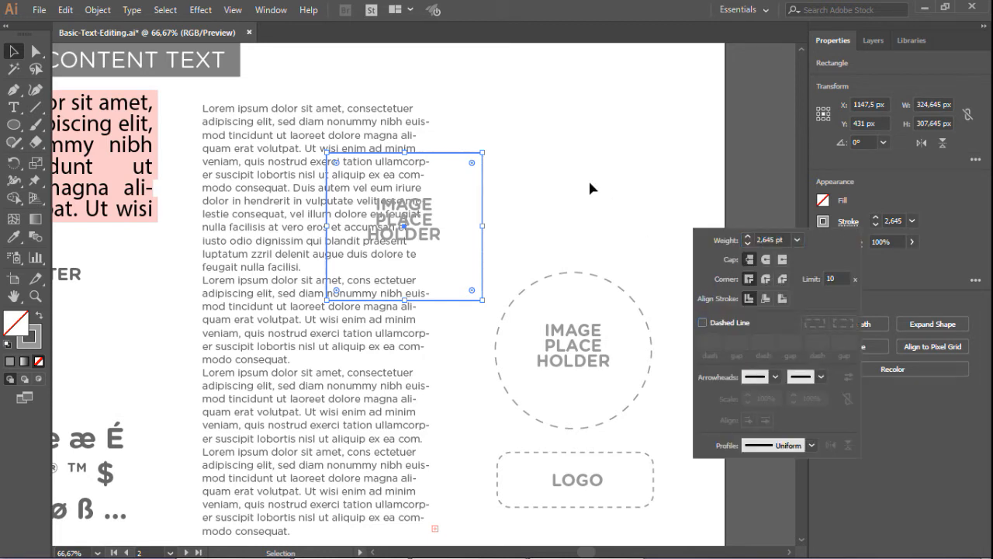
click(619, 273)
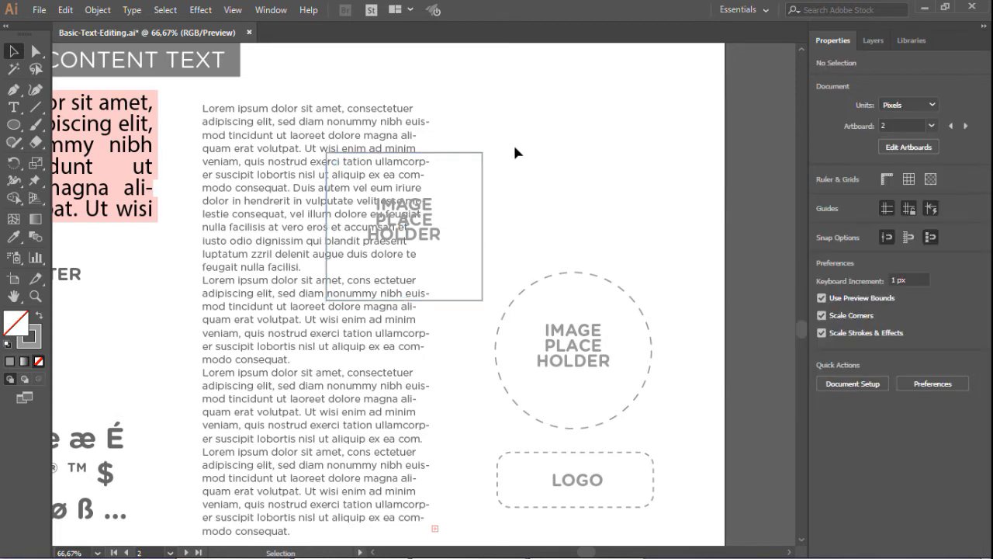
Make a text wrap around the square placeholder rectangle so the body text flows around it
click(475, 153)
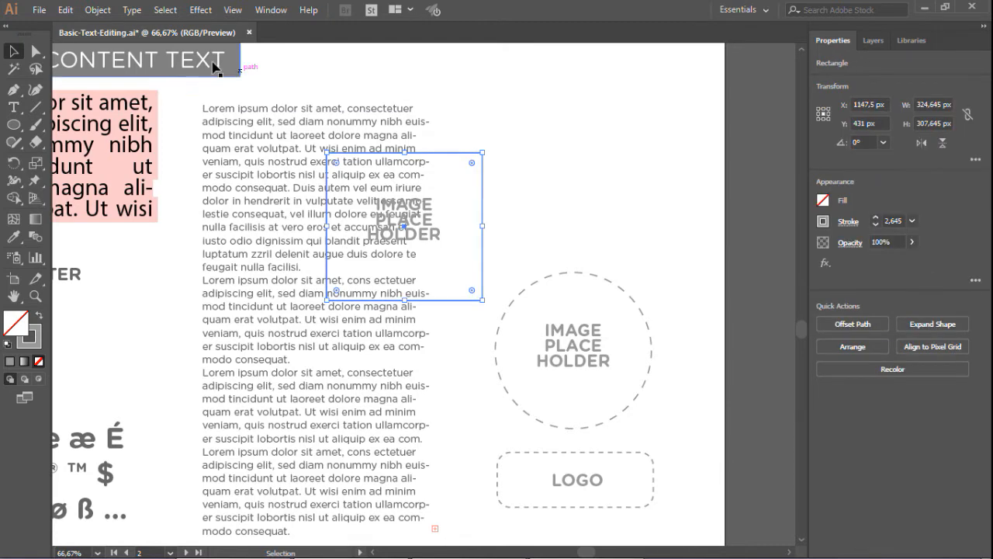
click(97, 11)
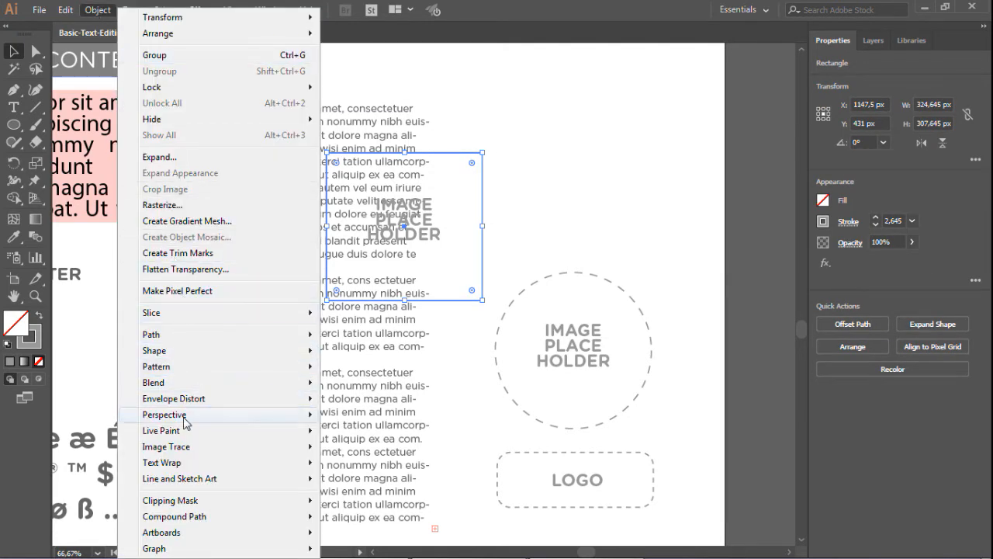
mouse_move(193, 463)
click(341, 466)
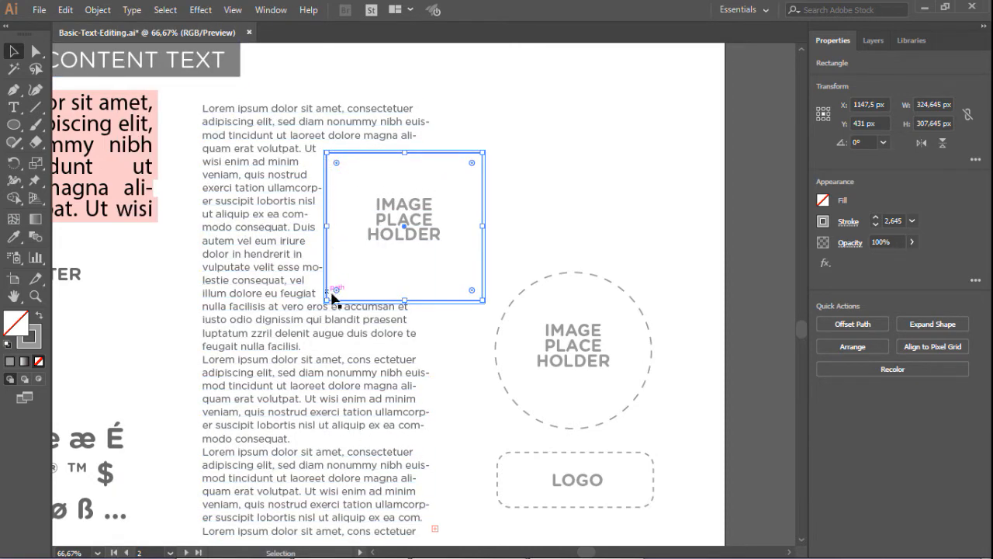
click(661, 300)
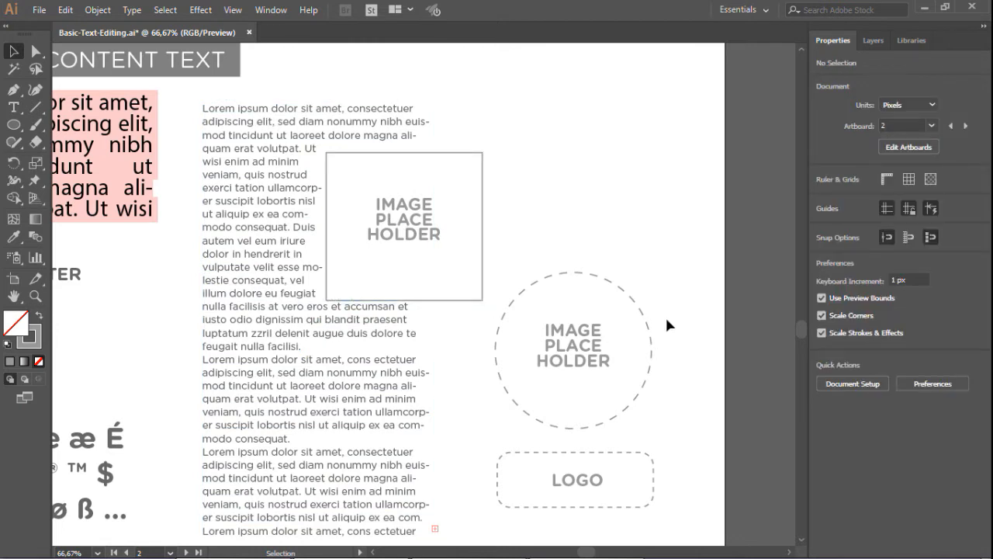
Move the circular image placeholder onto the lower left part of the body text column
click(564, 360)
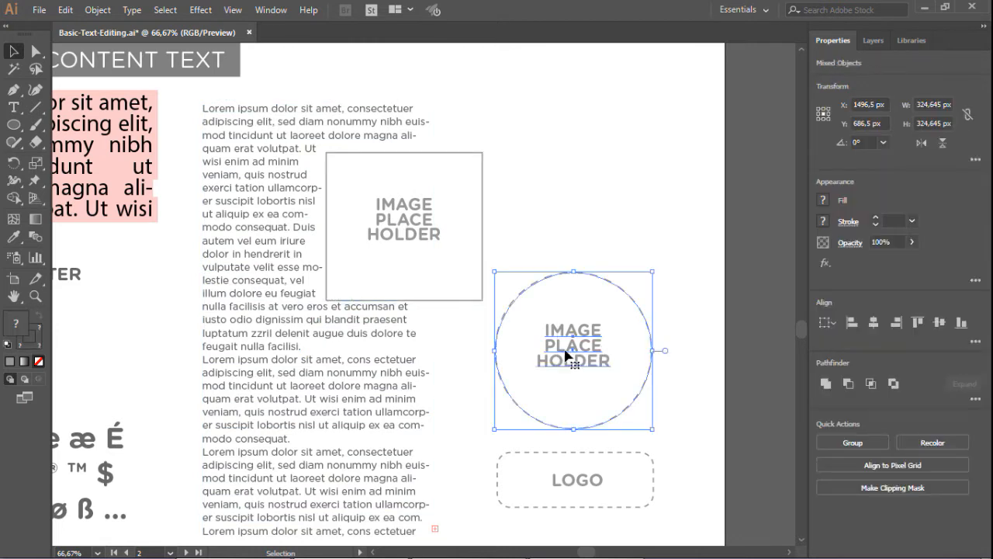
drag(572, 349, 251, 412)
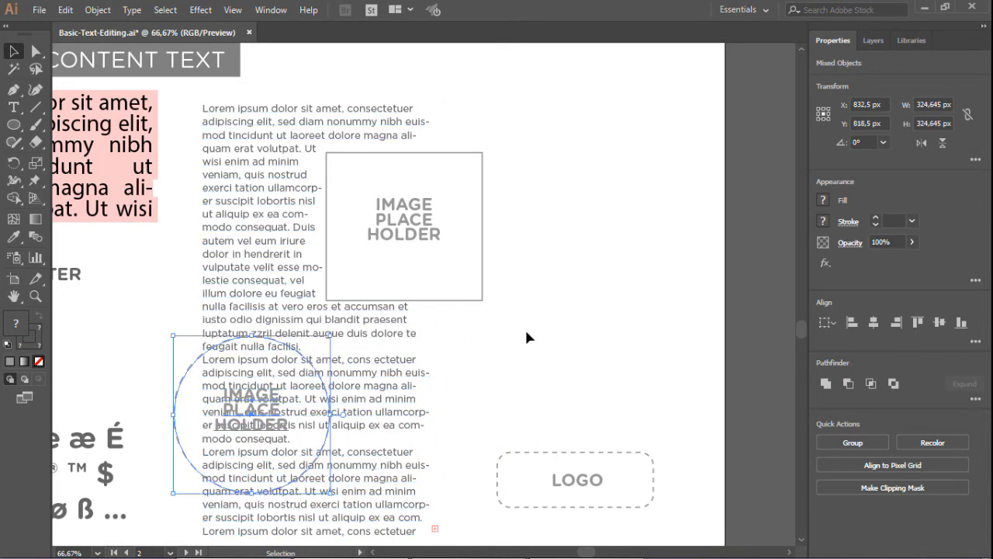
click(543, 319)
Turn off the dashed line on the circle placeholder's stroke
click(186, 376)
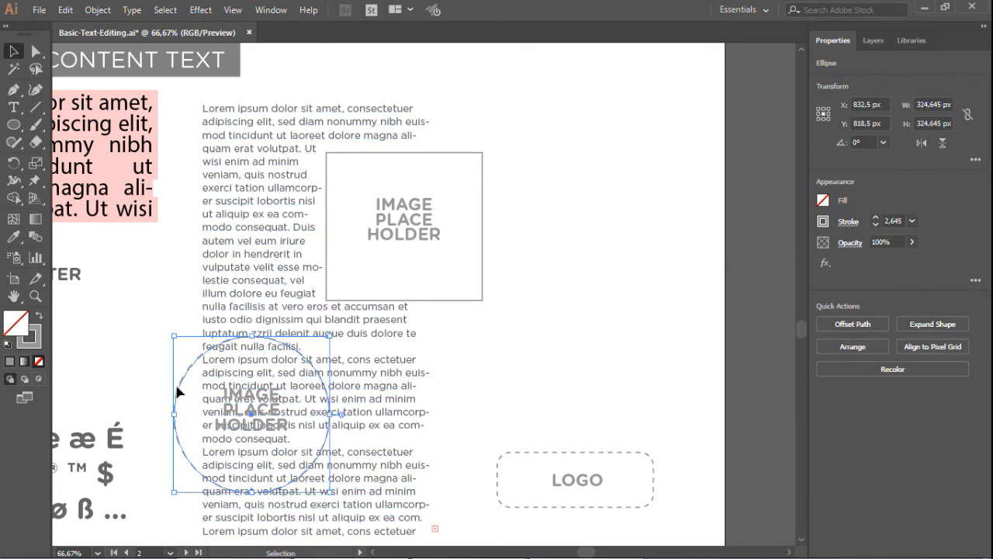
click(849, 224)
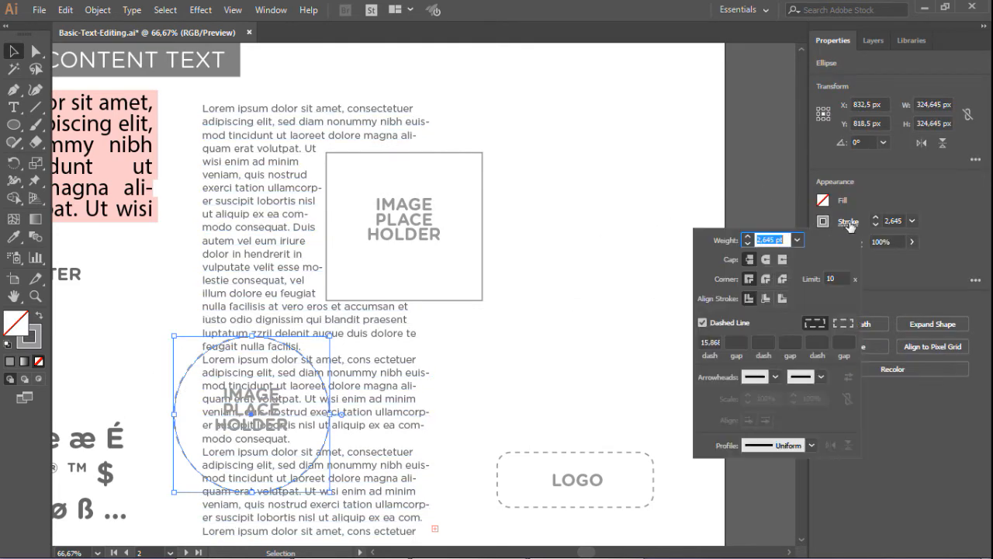
click(703, 323)
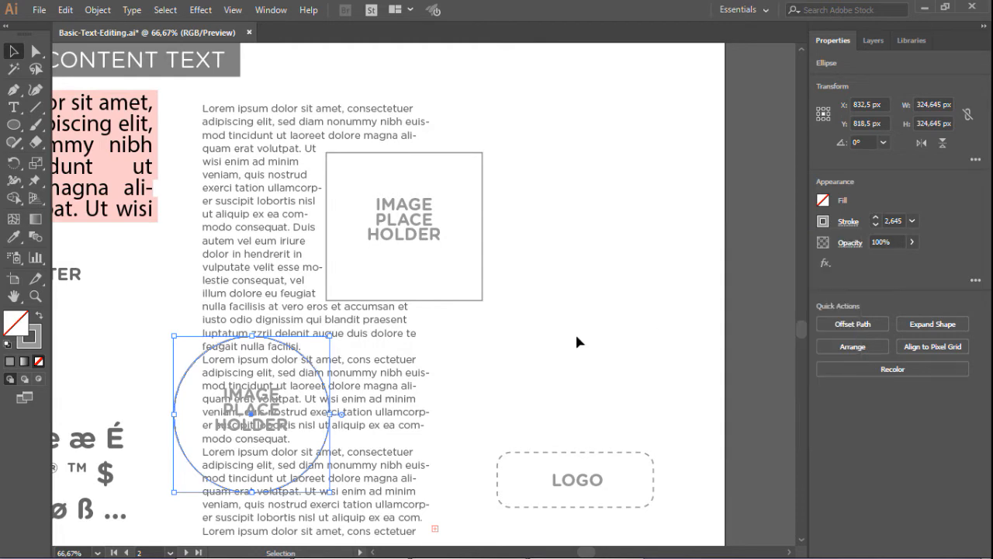
Make a text wrap around the circle placeholder
click(97, 11)
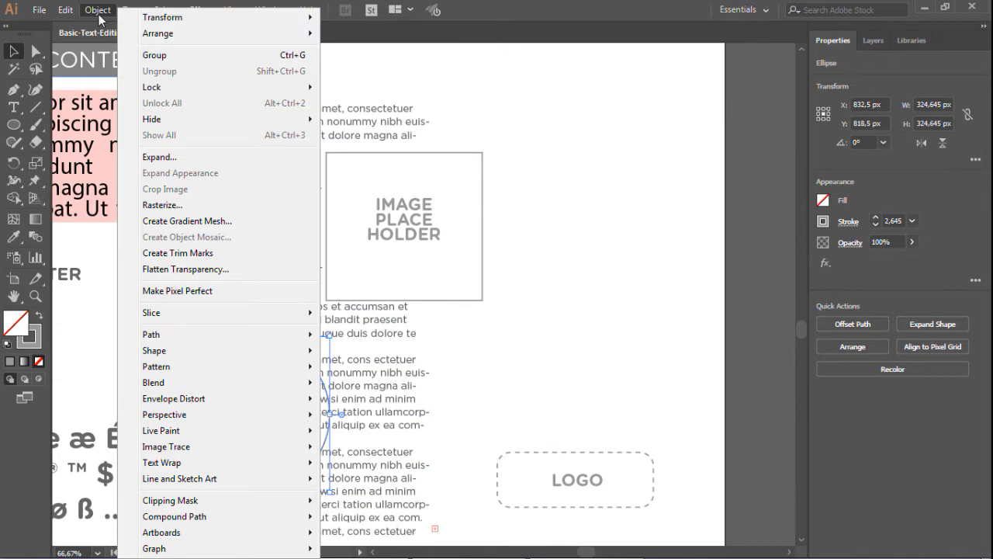
mouse_move(253, 466)
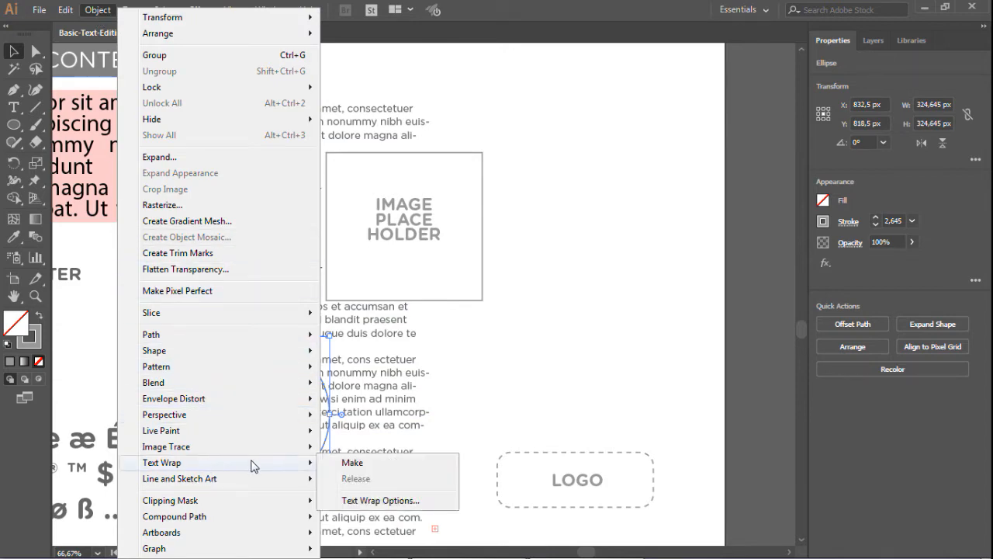
click(350, 462)
click(508, 357)
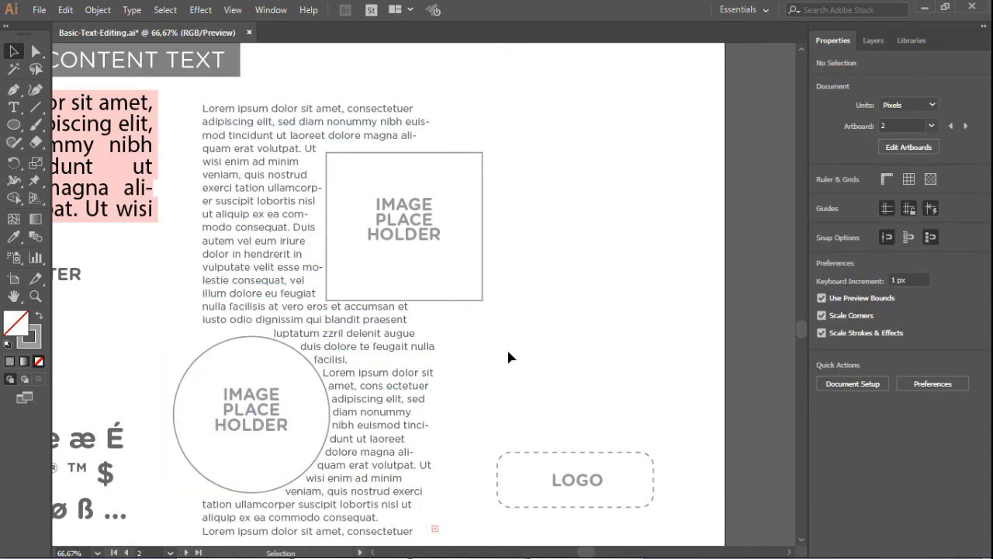
Move the logo placeholder onto the bottom right of the body text column
scroll(601, 306, down, 5)
drag(678, 321, 550, 420)
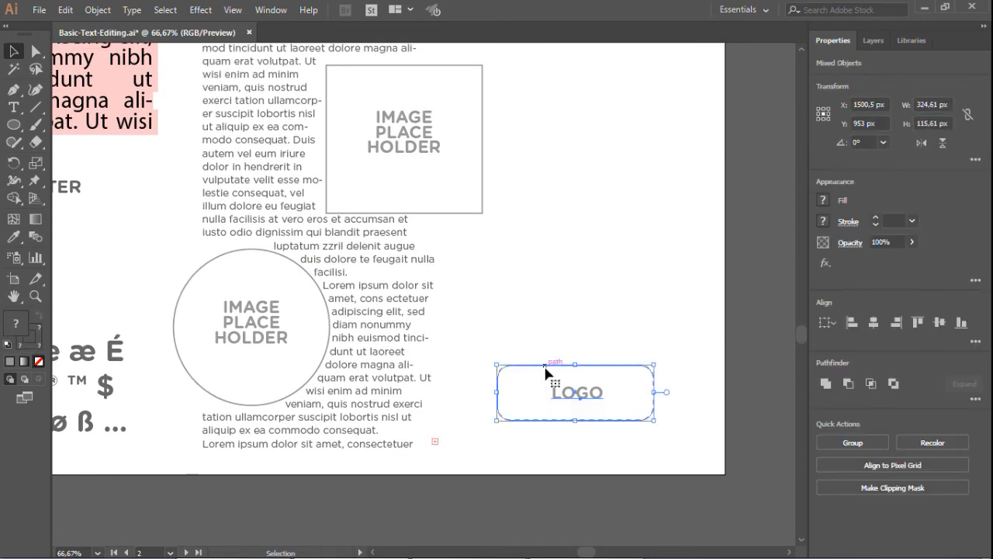
drag(545, 371, 386, 398)
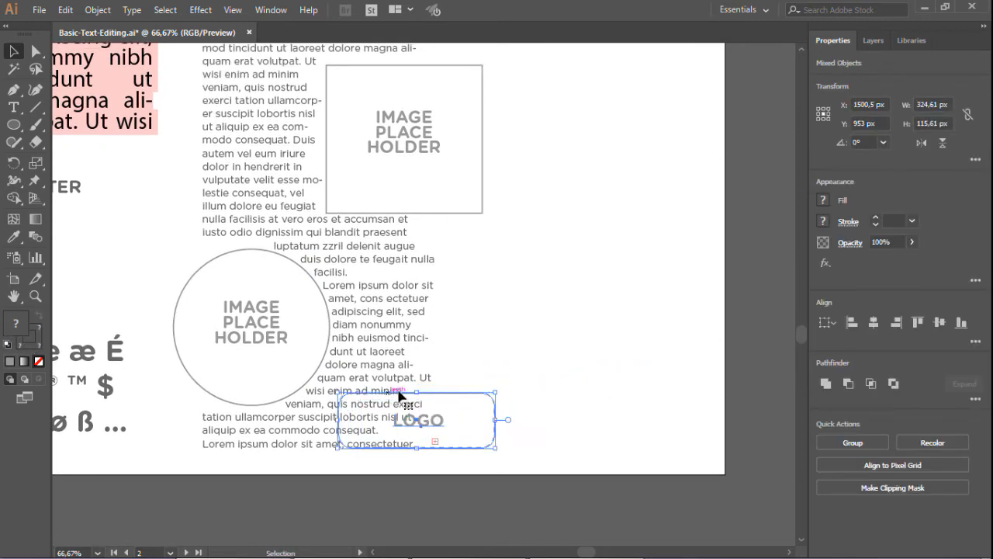
click(490, 357)
Turn off the dashed line on the logo placeholder's rounded rectangle stroke
click(493, 409)
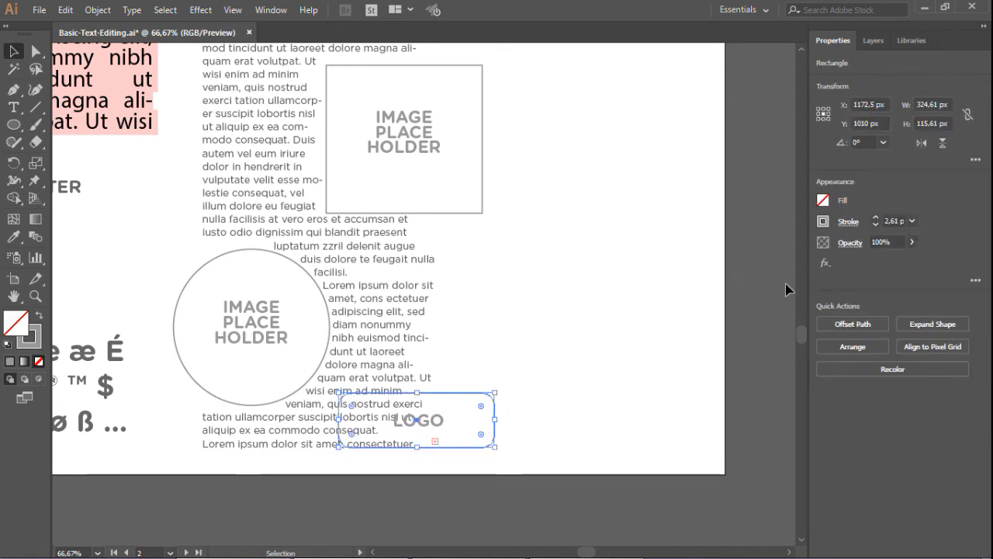
click(848, 223)
click(703, 323)
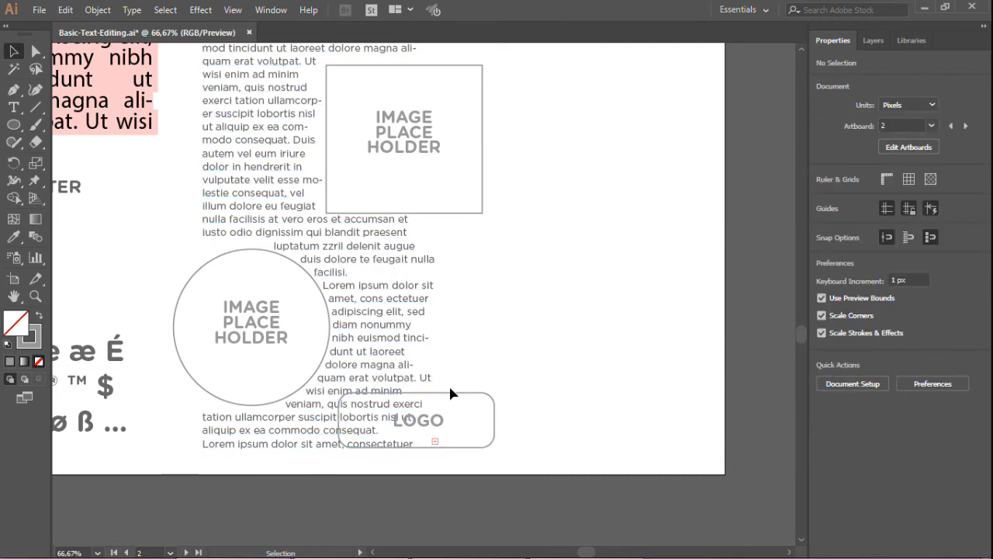
click(453, 395)
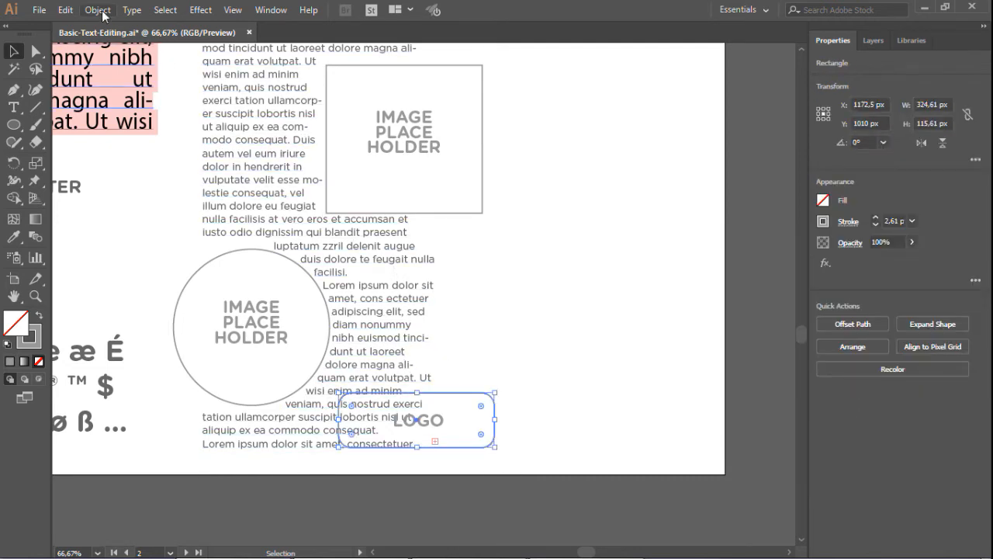
Make a text wrap around the logo placeholder's rounded rectangle
click(95, 10)
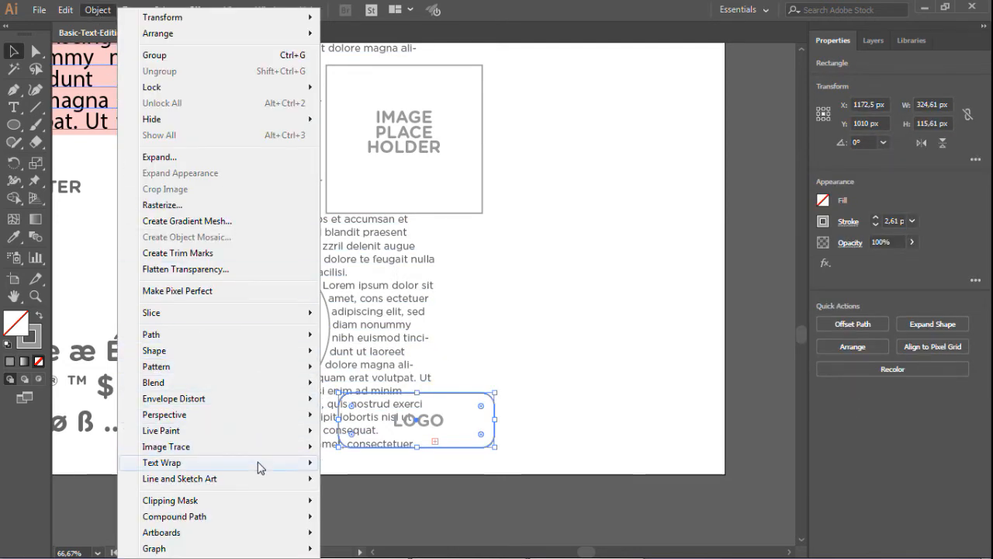
mouse_move(259, 466)
click(351, 463)
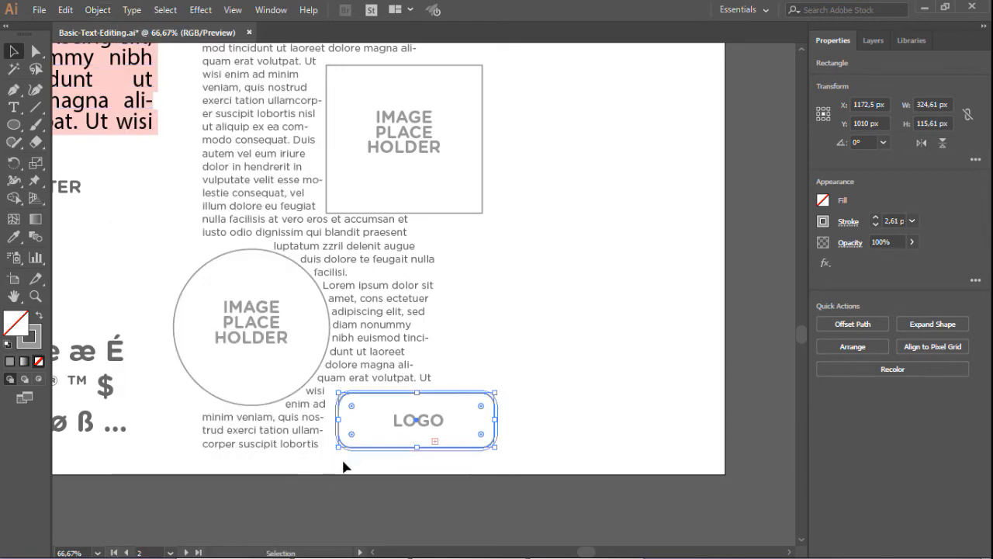
click(532, 321)
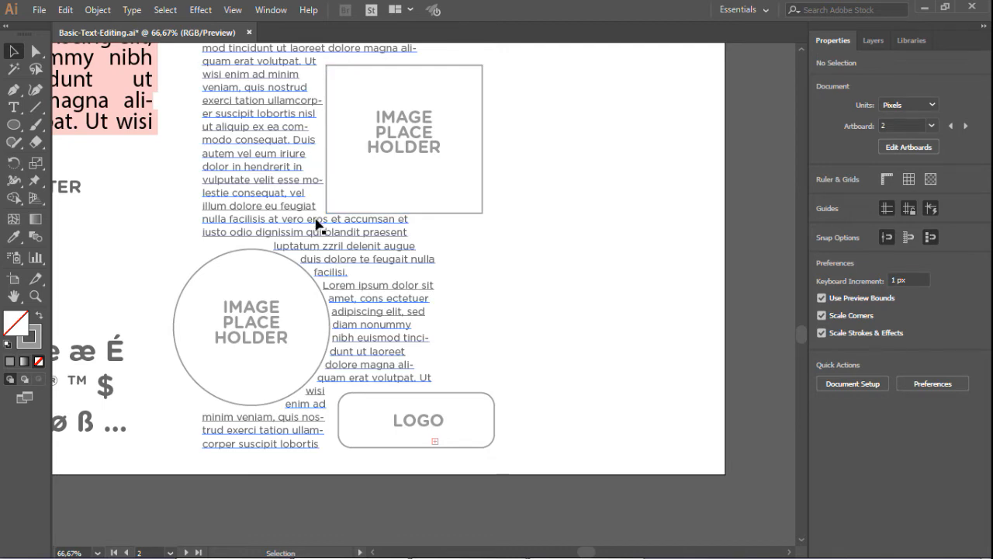
Set the text wrap offset of the square image placeholder to 20 pt with preview on
click(451, 213)
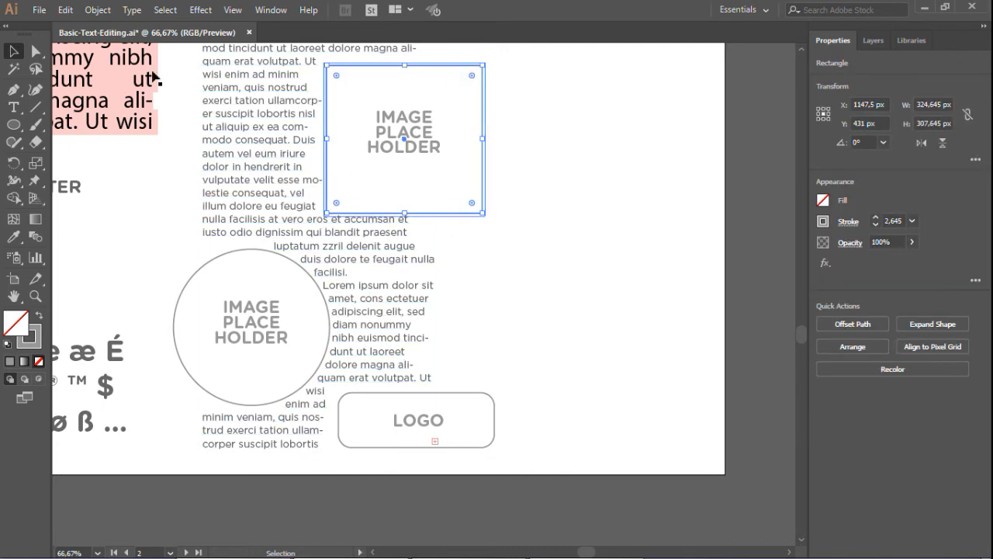
click(97, 9)
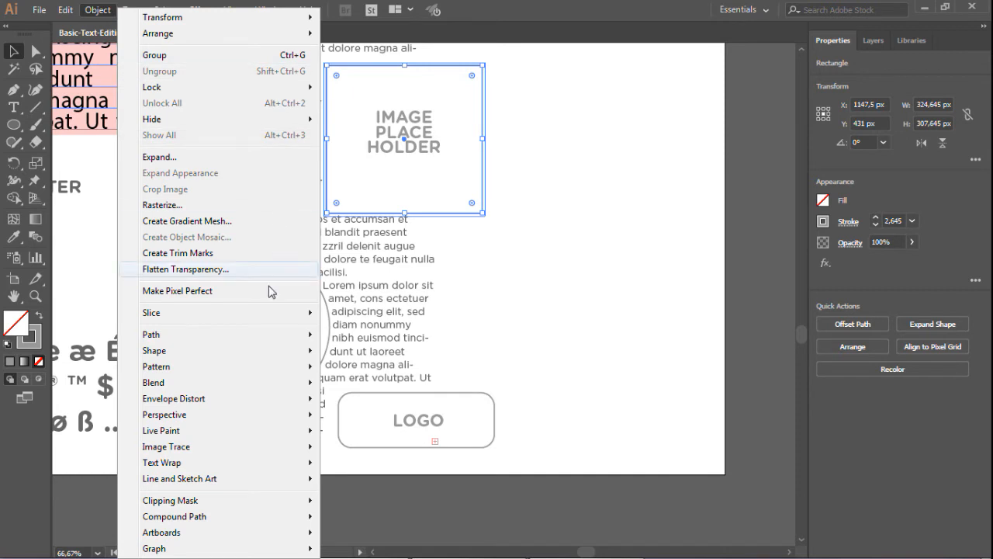
mouse_move(279, 465)
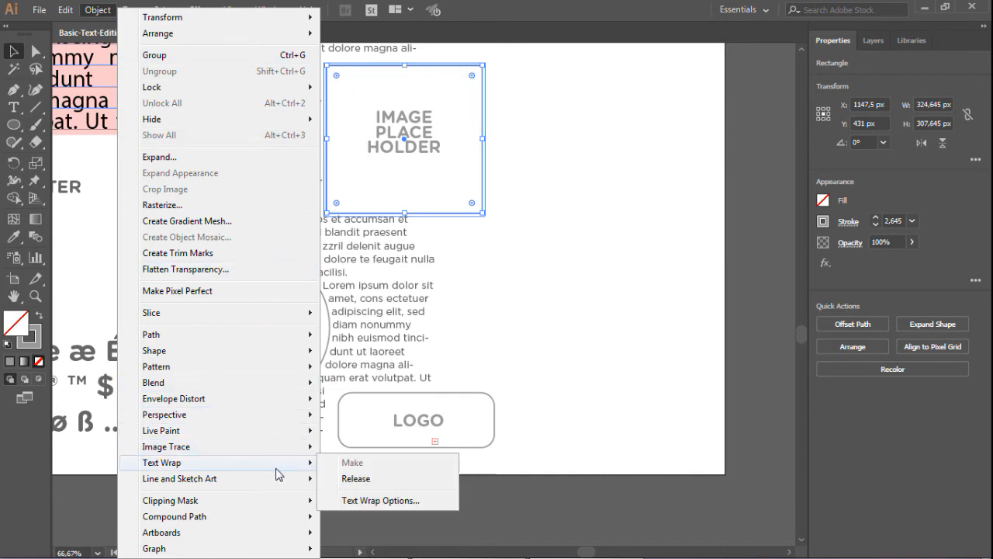
click(380, 501)
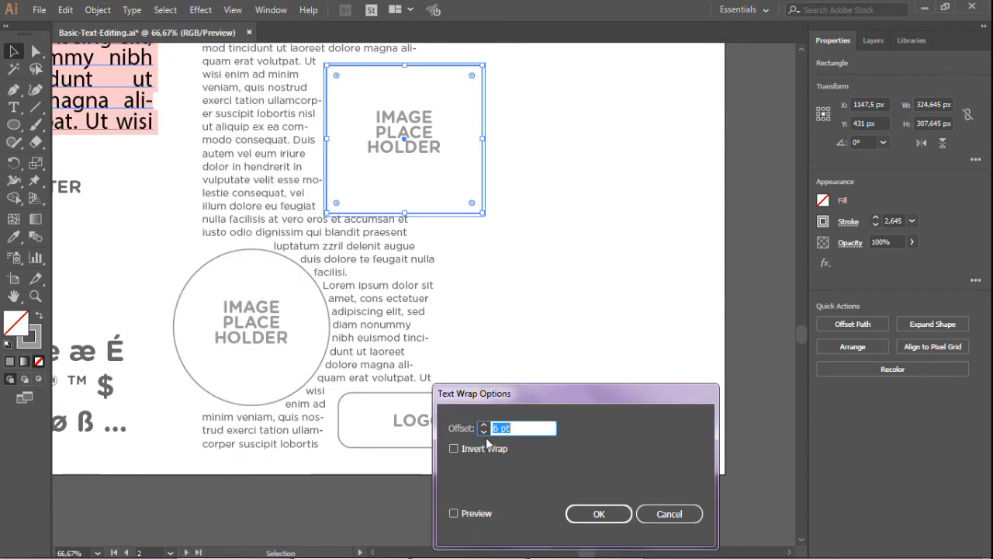
click(453, 514)
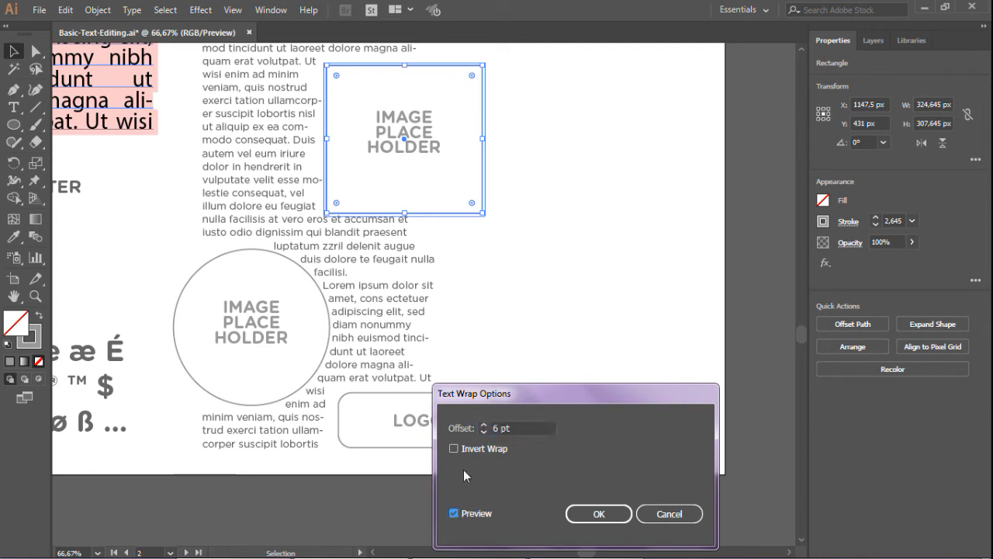
click(483, 424)
click(483, 424)
click(482, 424)
click(482, 425)
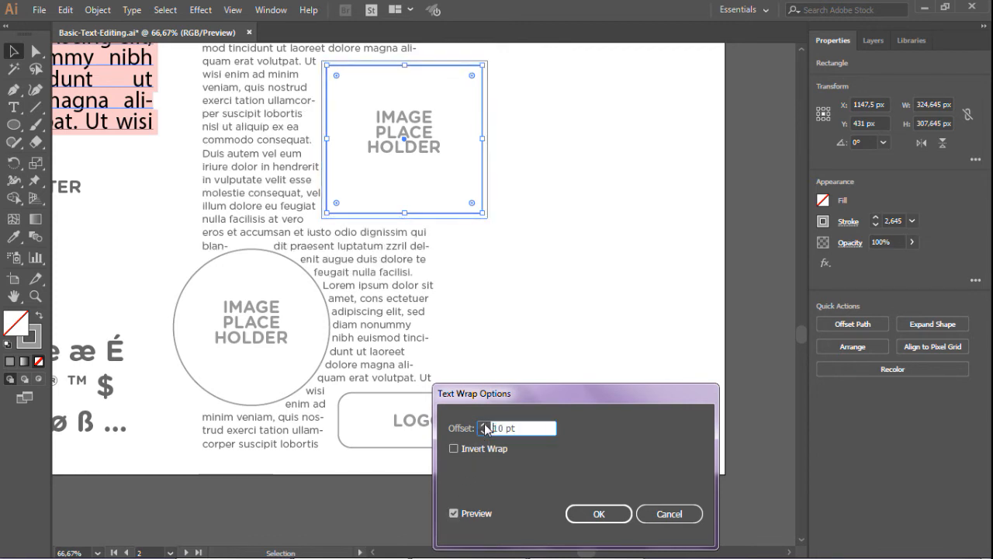
click(482, 424)
click(482, 425)
click(483, 424)
click(483, 425)
click(483, 424)
click(483, 424)
click(483, 425)
click(483, 424)
click(483, 425)
click(483, 424)
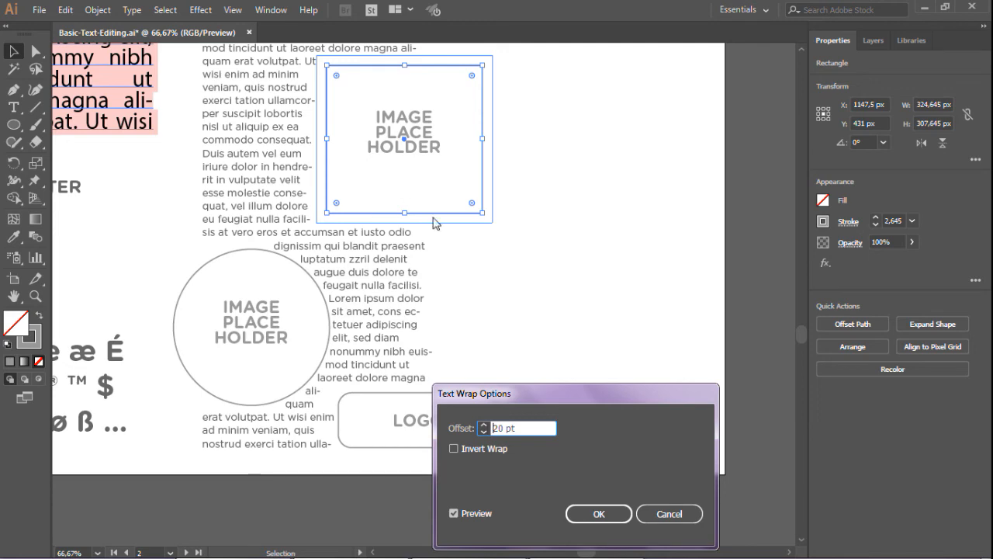
click(598, 513)
click(531, 315)
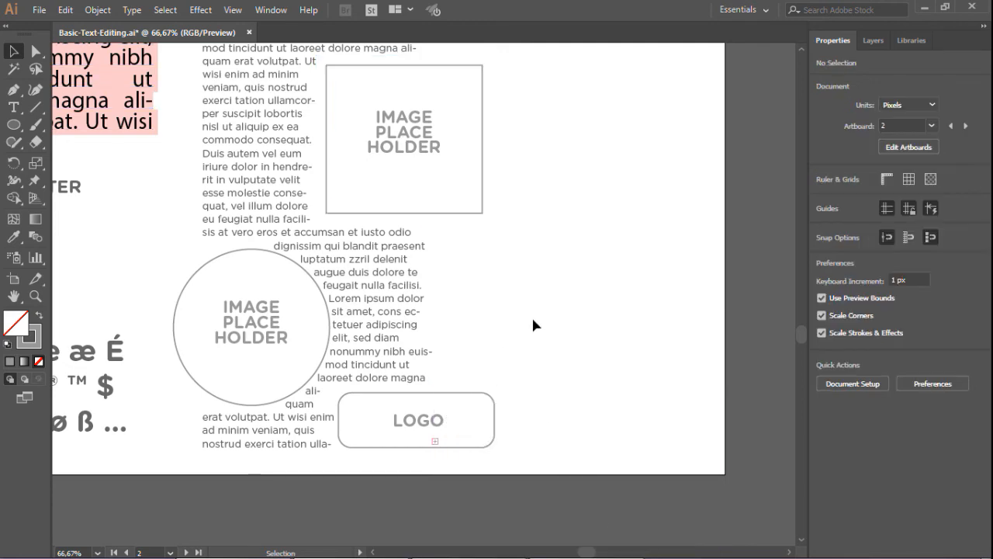
Increase the text wrap offset of the circle image placeholder with preview on
click(310, 276)
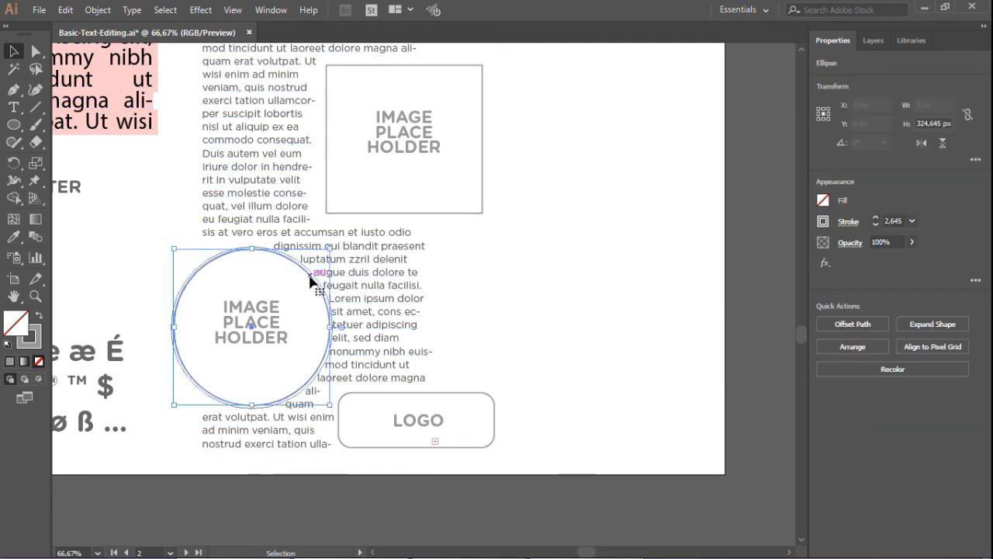
click(98, 9)
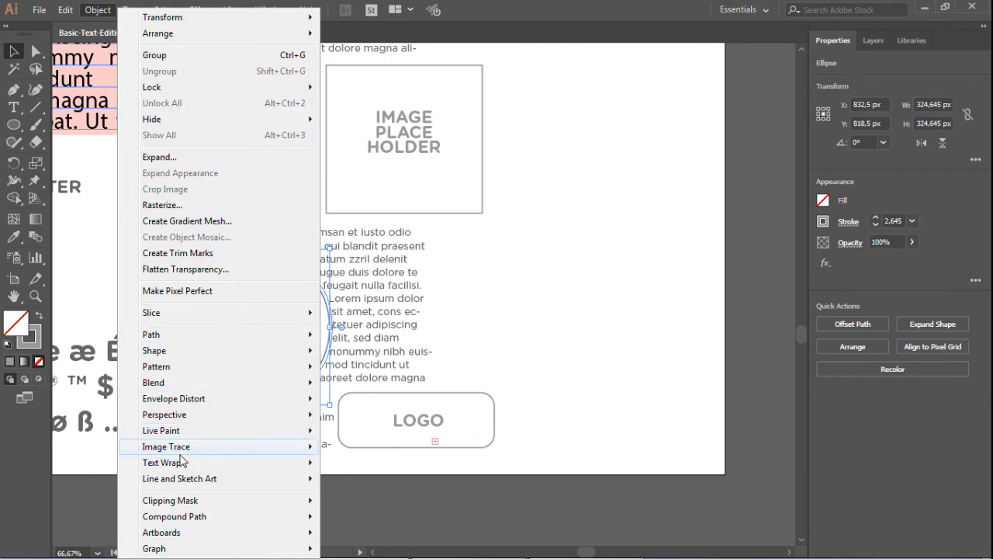
mouse_move(192, 464)
click(380, 500)
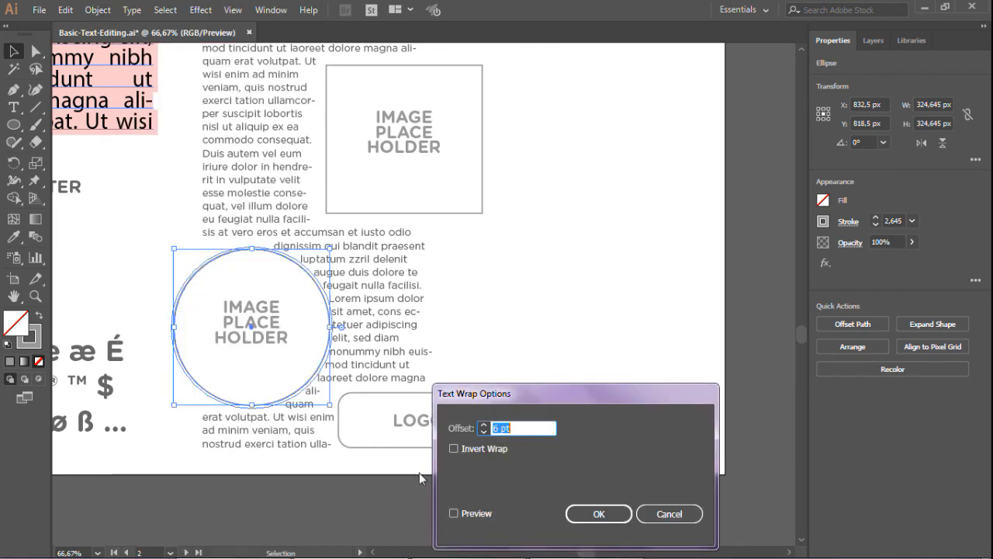
click(454, 514)
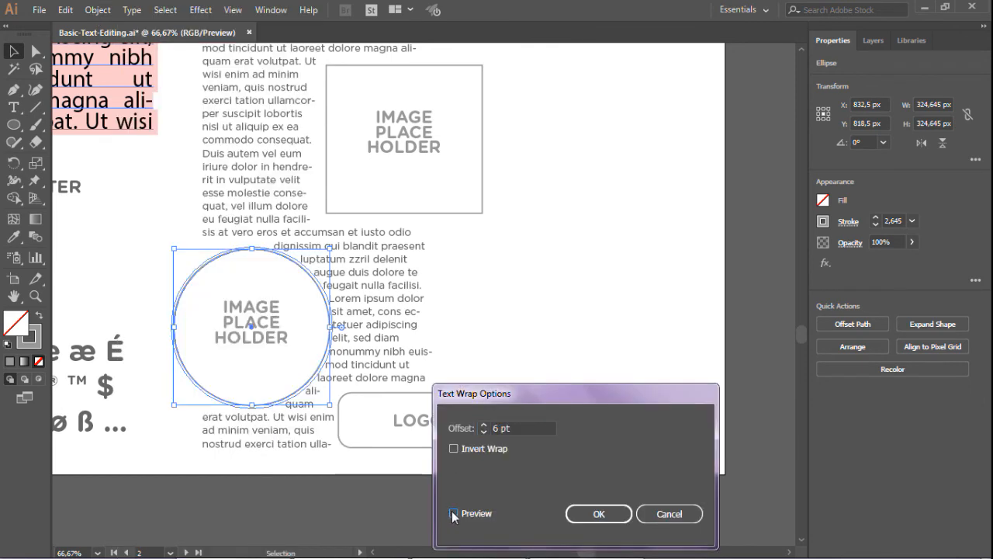
click(483, 425)
click(484, 425)
click(483, 425)
click(483, 425)
click(483, 425)
click(483, 425)
click(483, 425)
click(483, 425)
click(484, 425)
click(484, 425)
click(595, 513)
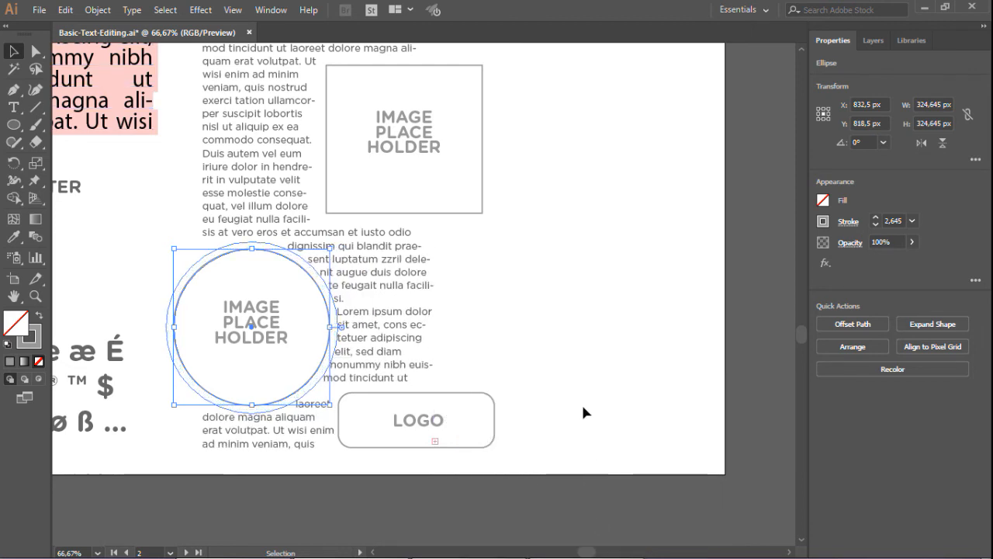
click(565, 358)
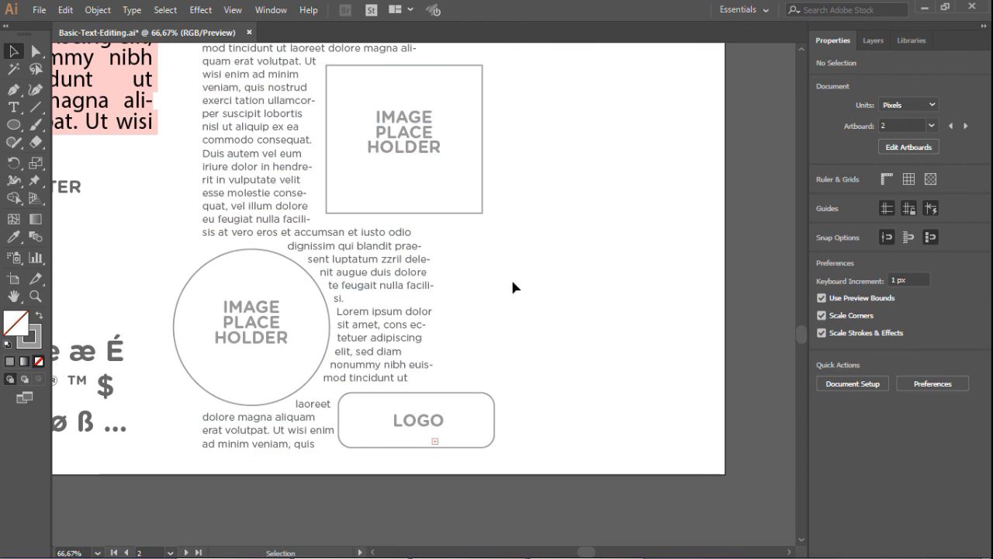
scroll(525, 310, down, 3)
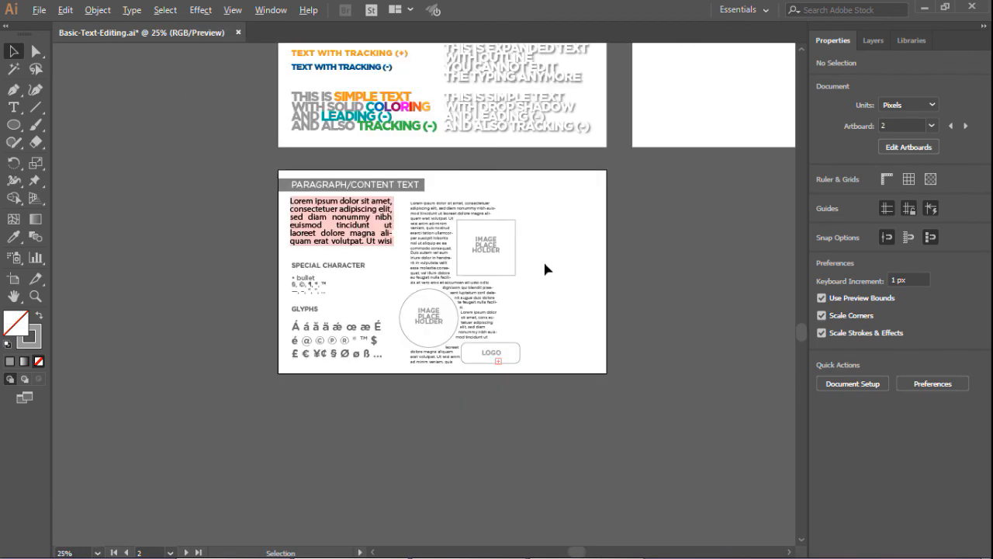
scroll(509, 205, up, 2)
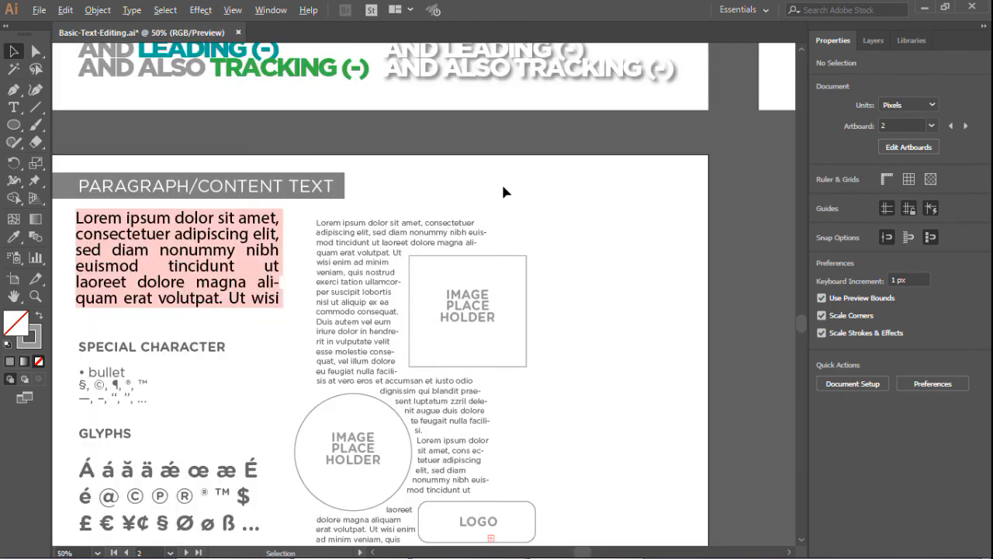
scroll(505, 194, down, 1)
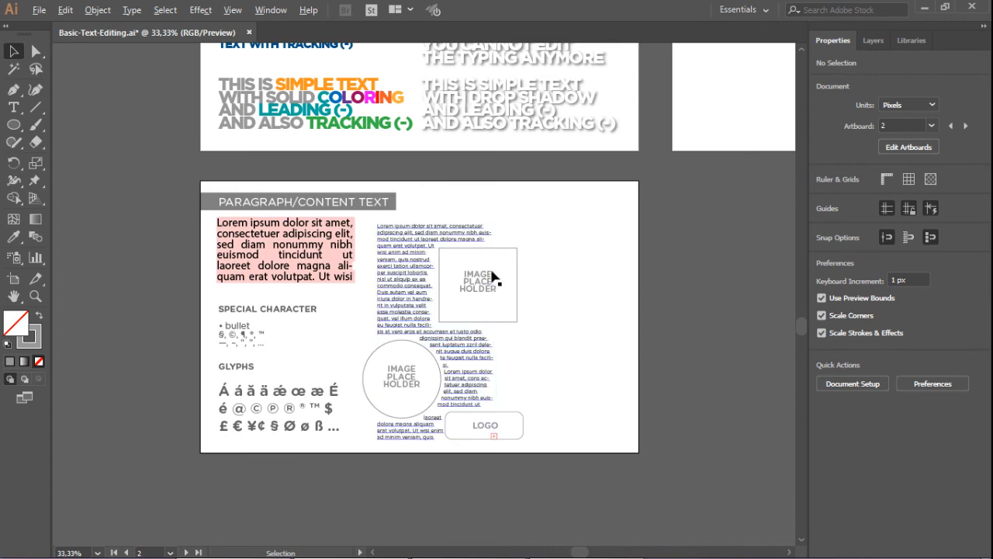
scroll(492, 279, down, 3)
scroll(561, 199, up, 2)
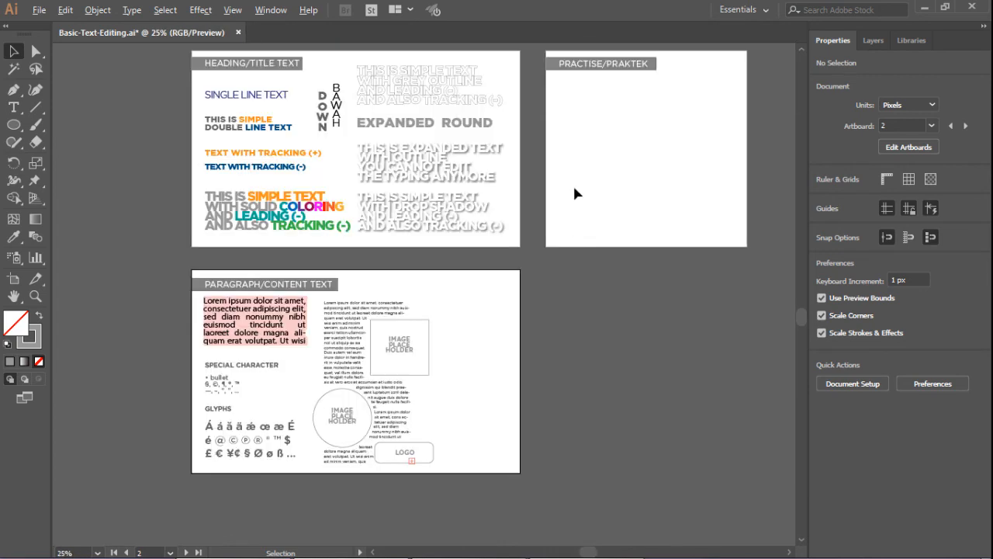